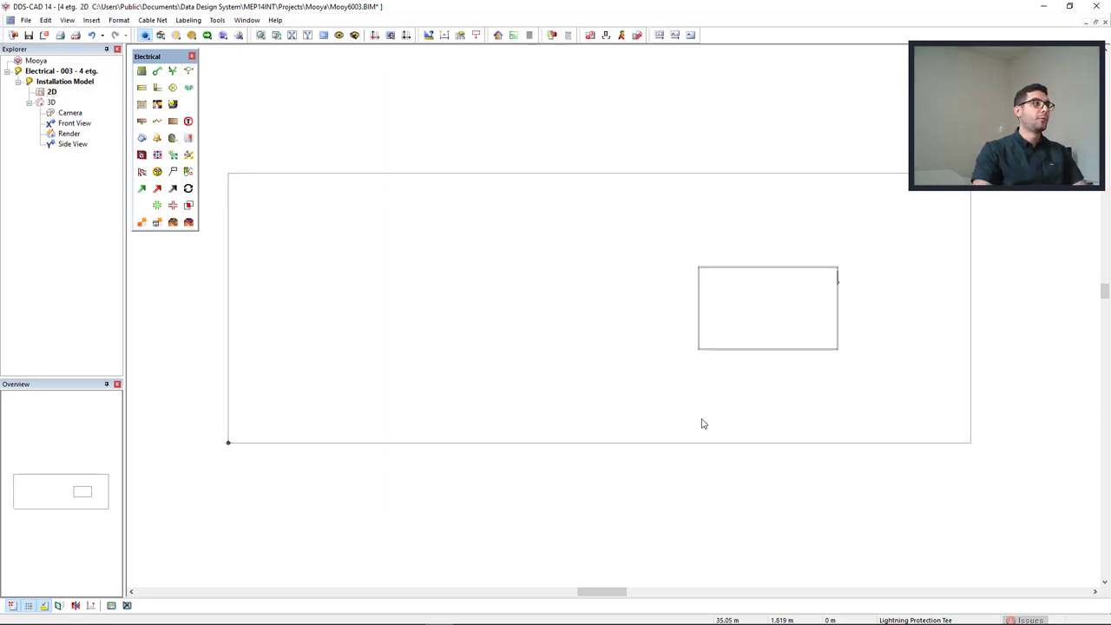
Dimension the full length of the large outline's lower edge, placing the dimension line just below it
click(444, 35)
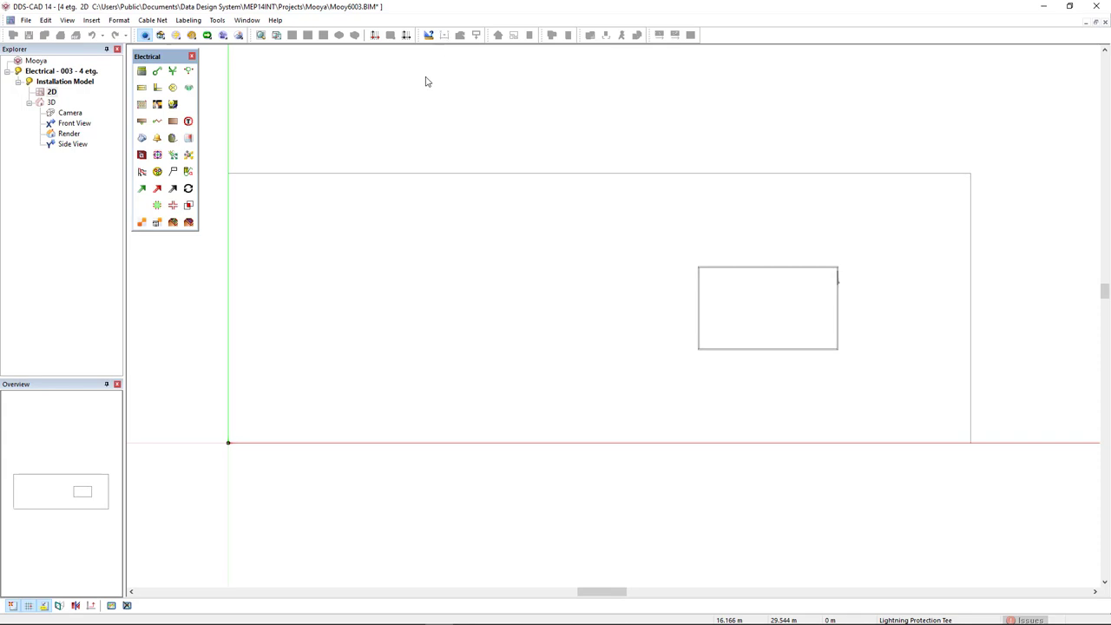
click(229, 442)
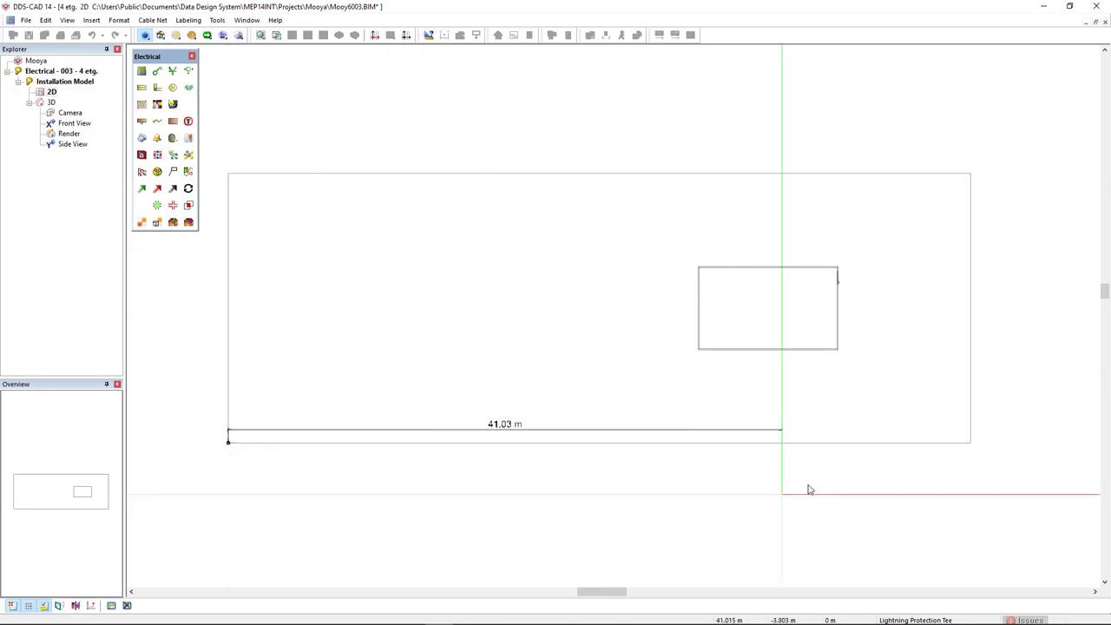
click(971, 444)
right_click(971, 446)
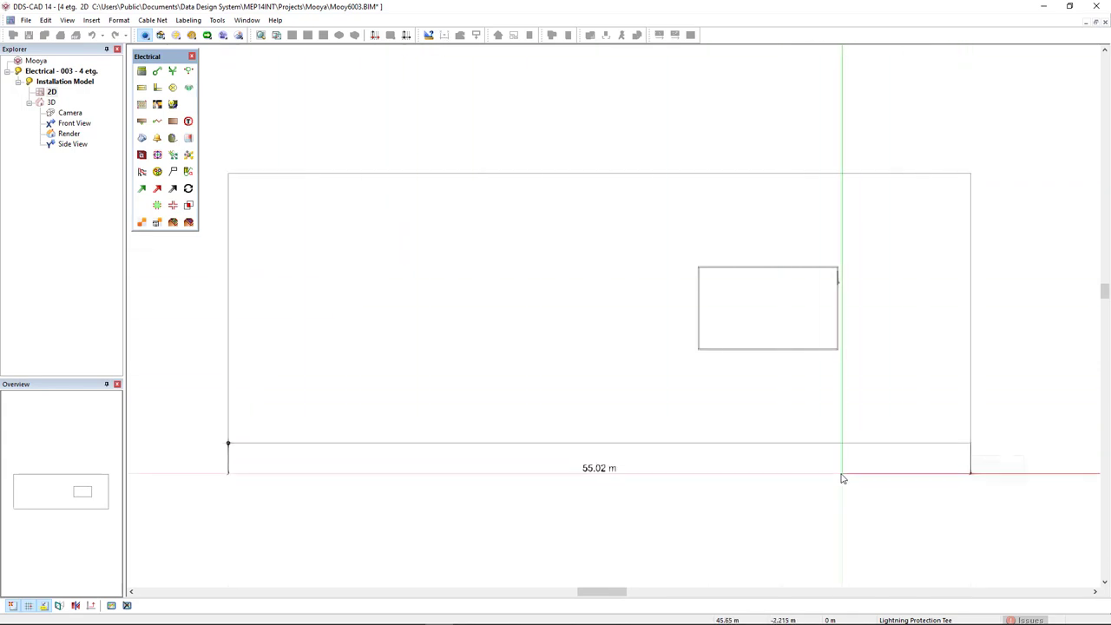
click(842, 474)
Dimension the height of the large outline's right edge, placing the dimension line outside it, and finish dimensioning
click(970, 443)
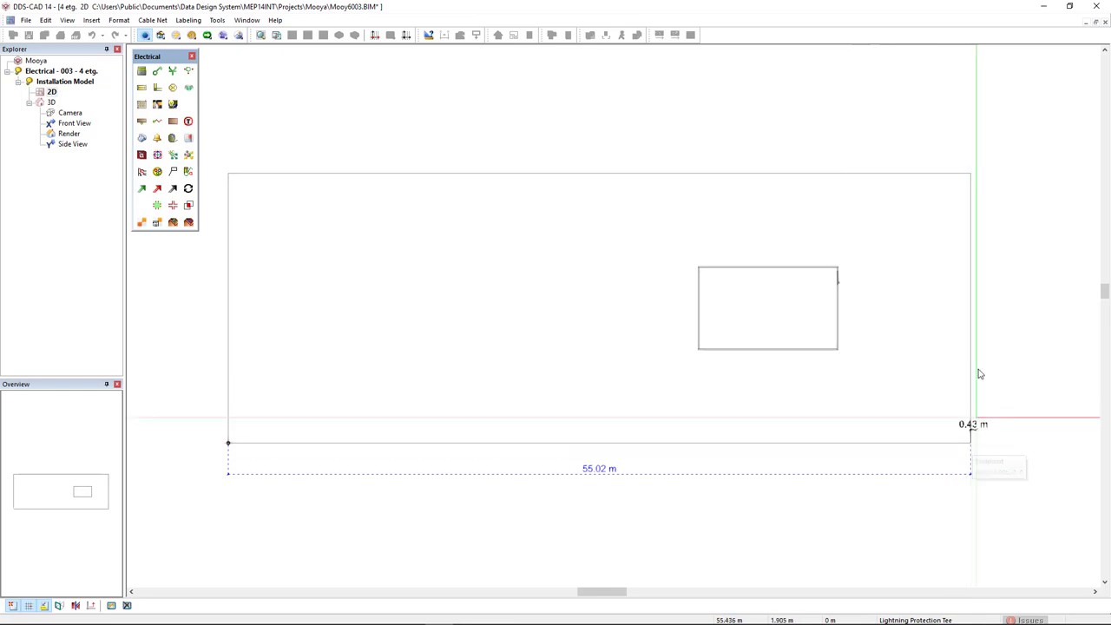
click(971, 173)
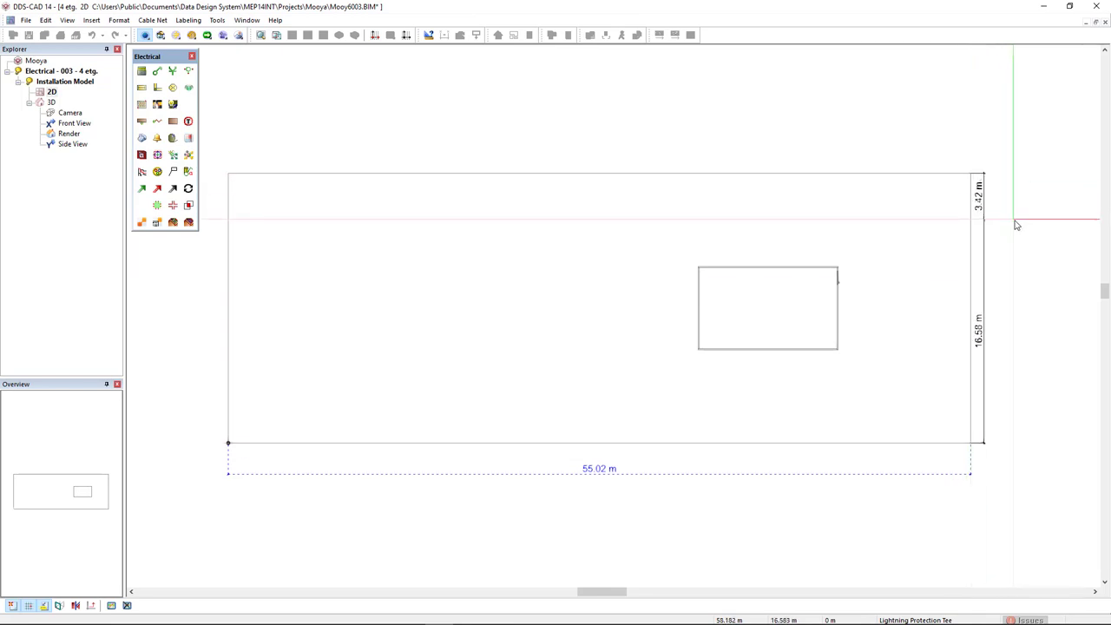
click(1012, 235)
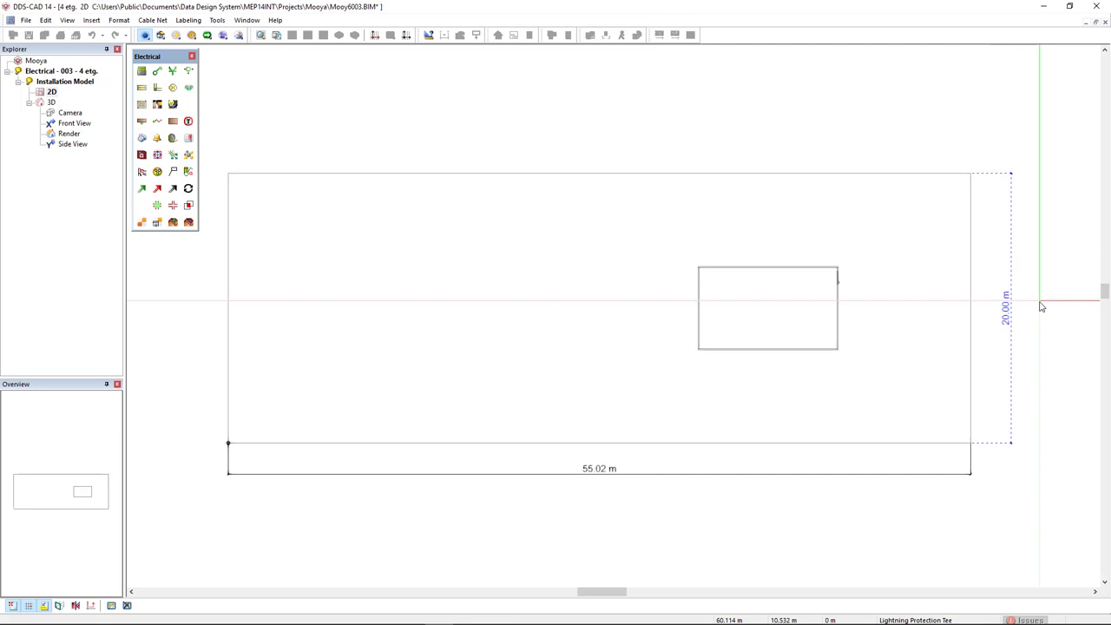
right_click(1040, 302)
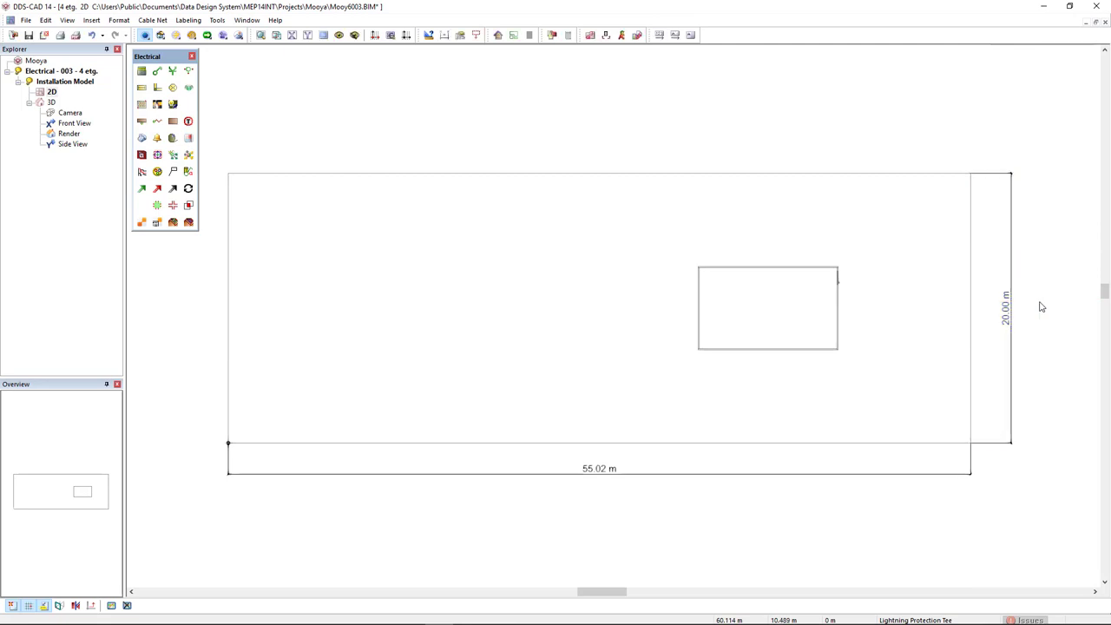
Choose the lightning protection connector GT-080801-001 Binding post for insertion, with its main 2D scaling set to 5
click(176, 35)
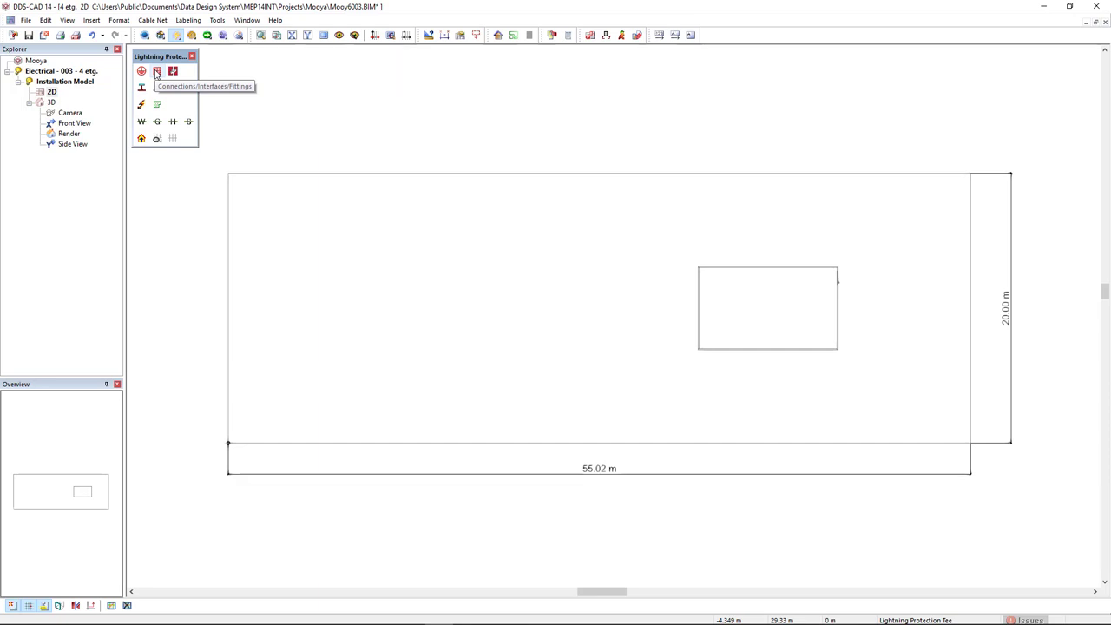
click(156, 72)
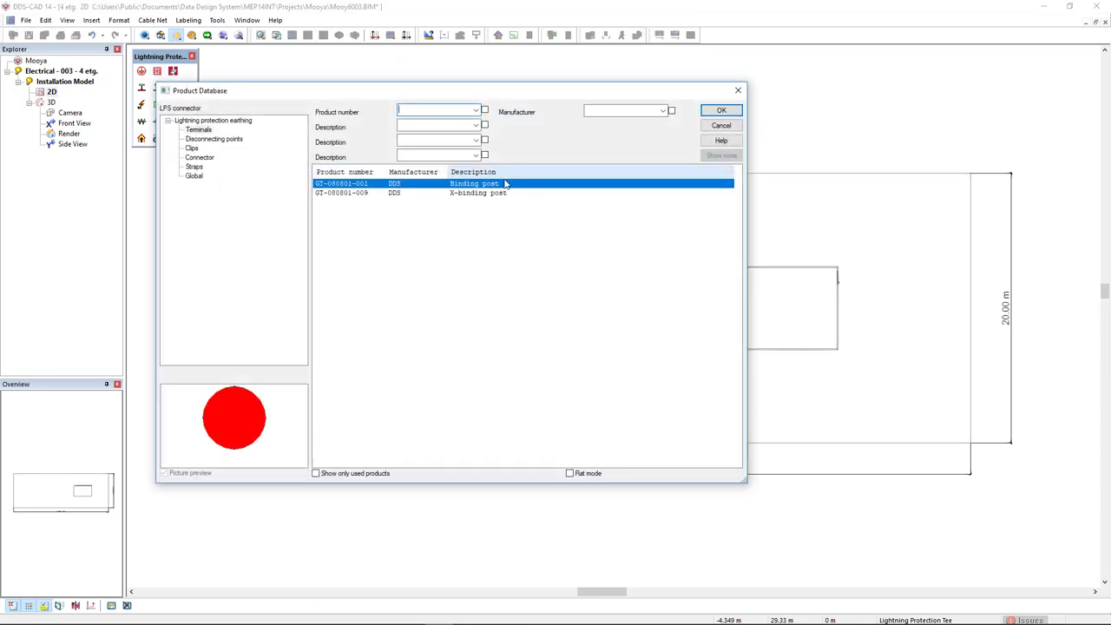
click(733, 115)
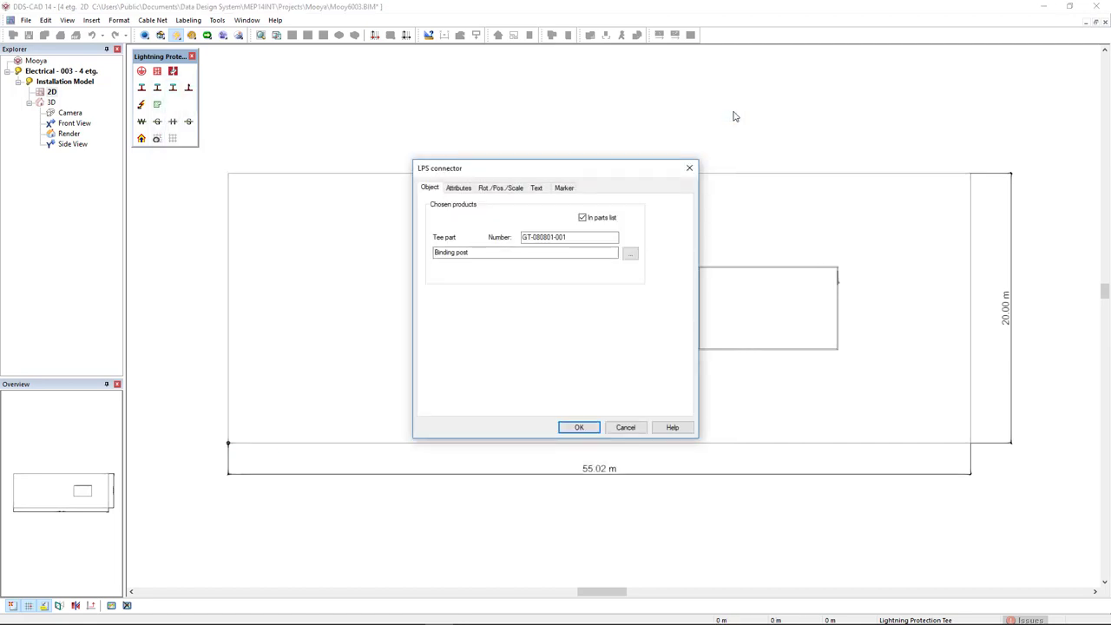
click(512, 190)
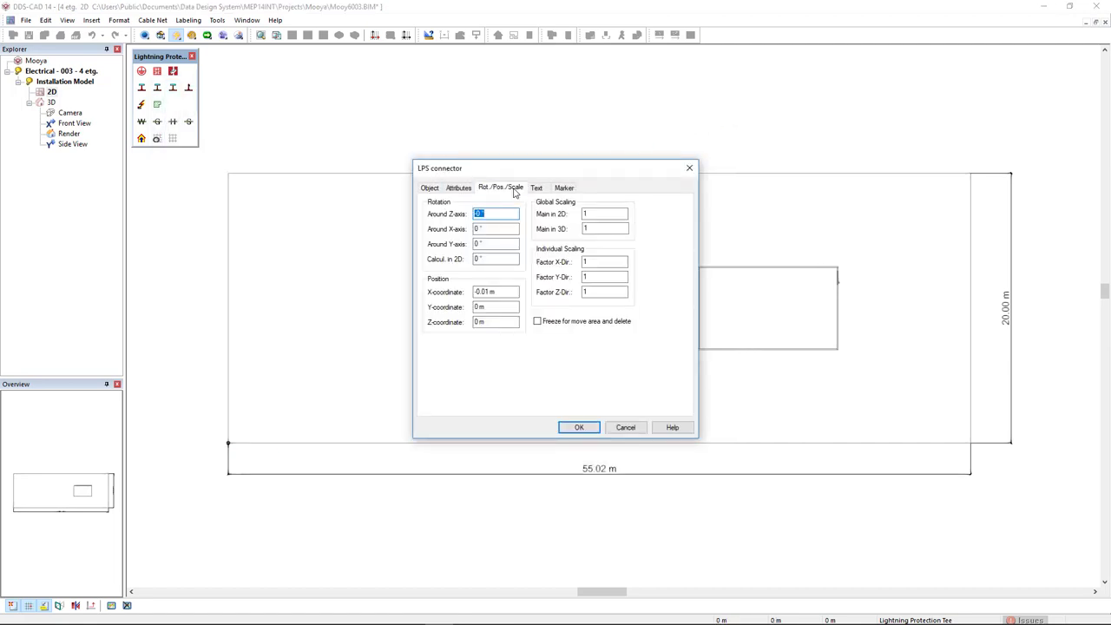
double_click(591, 213)
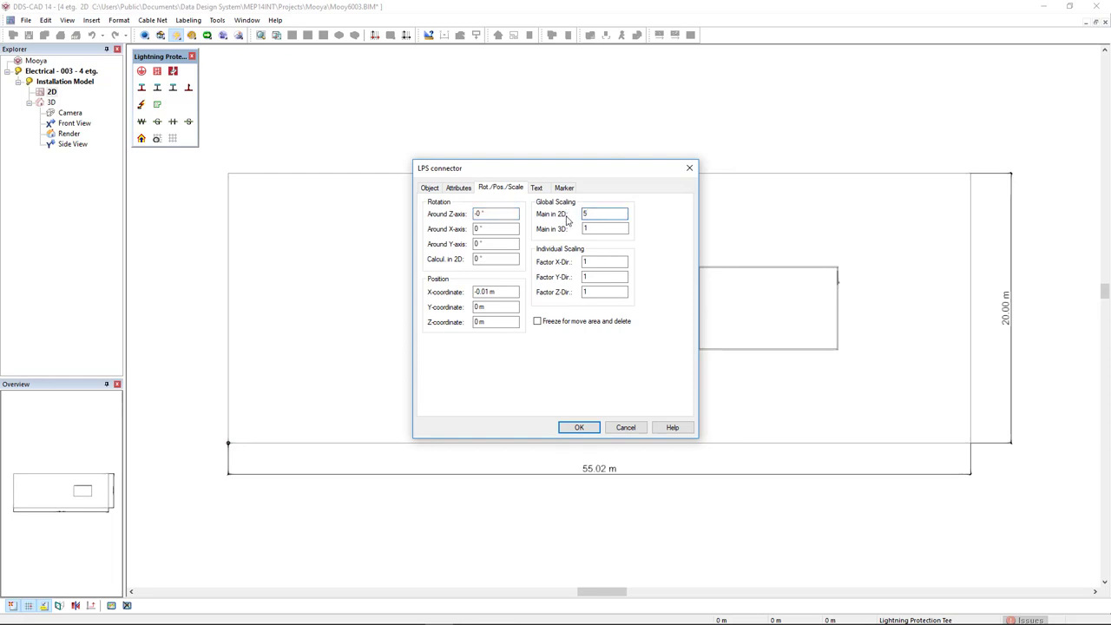
click(578, 427)
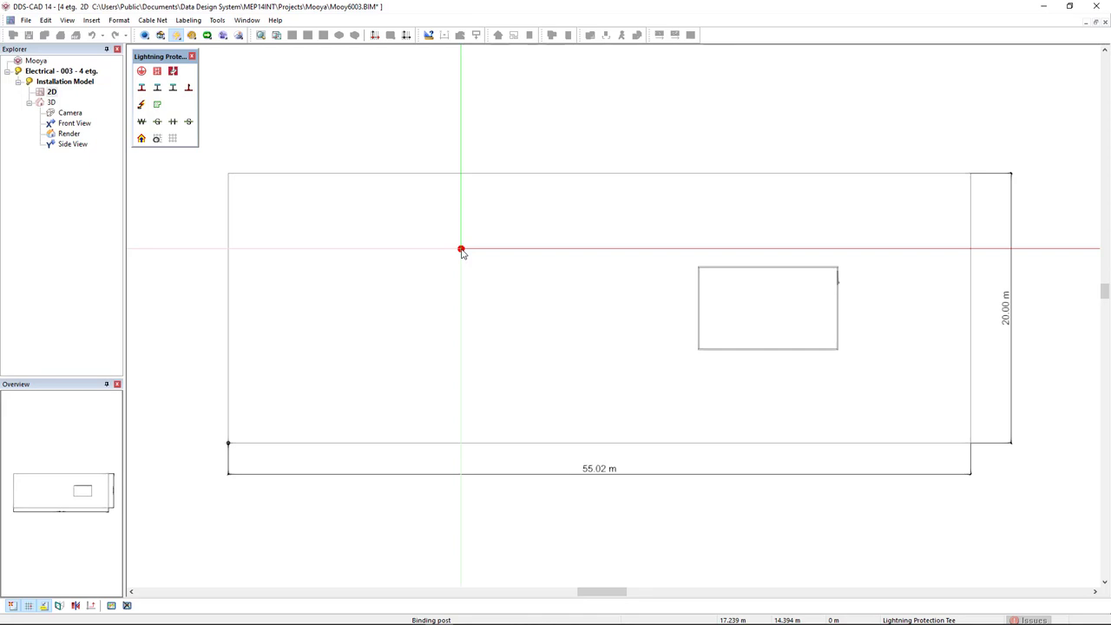
Place the binding posts symmetrically on a selected surface, using the large outer rectangle as the surface
right_click(461, 251)
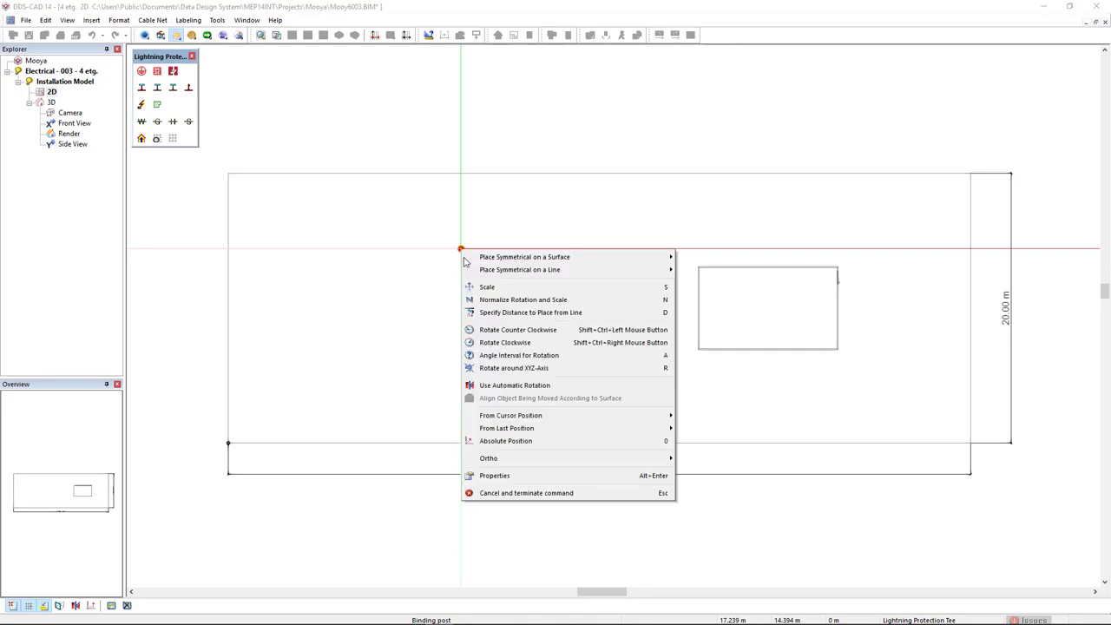
mouse_move(544, 258)
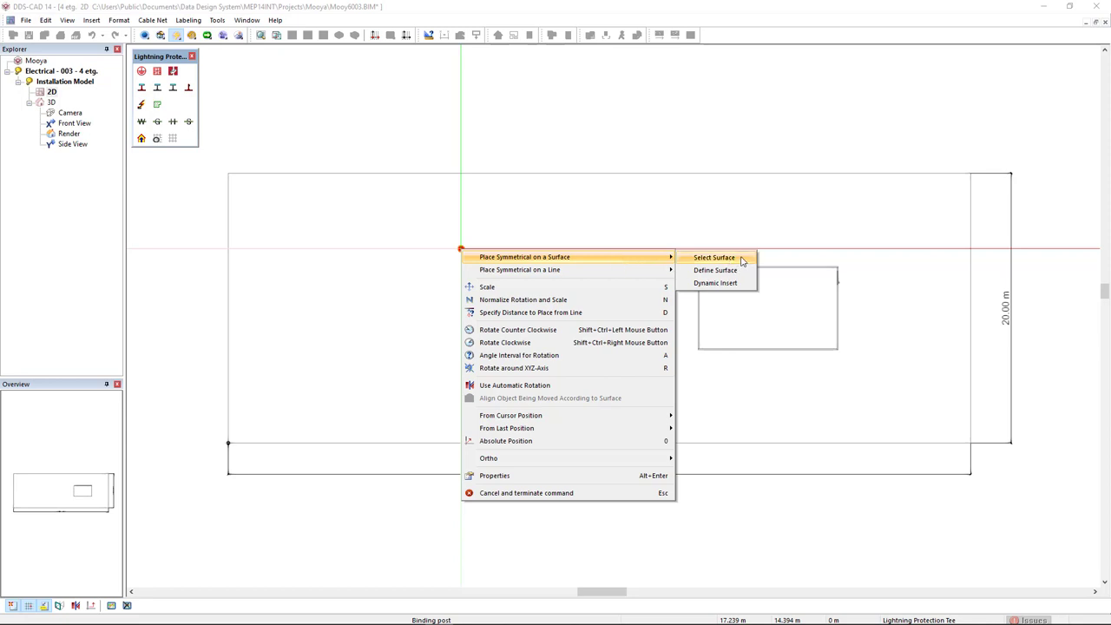
click(714, 258)
click(599, 251)
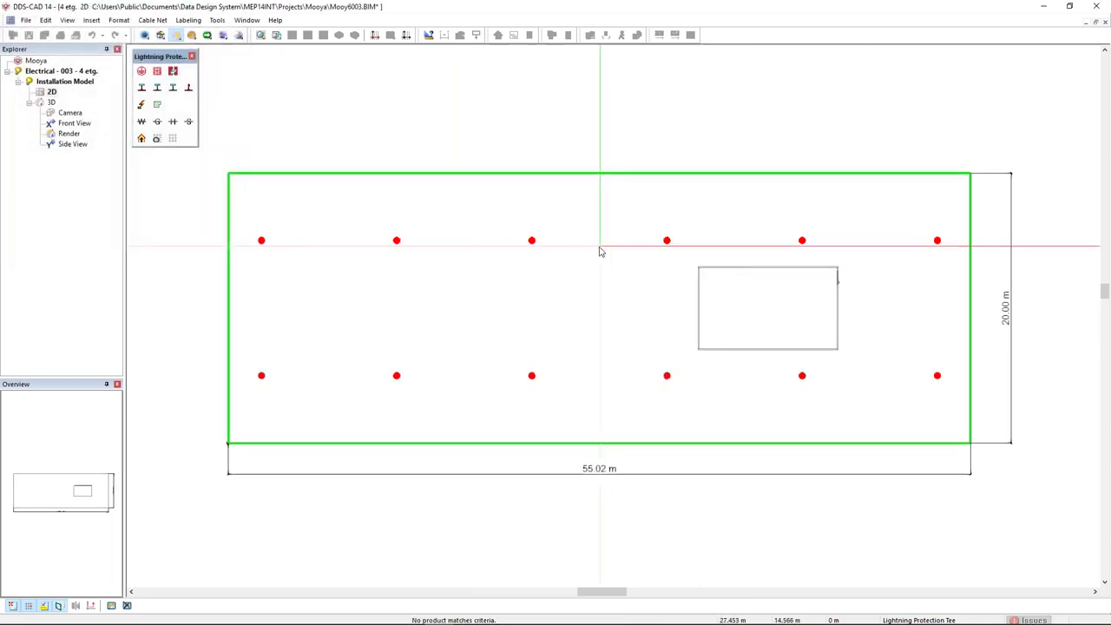
click(600, 247)
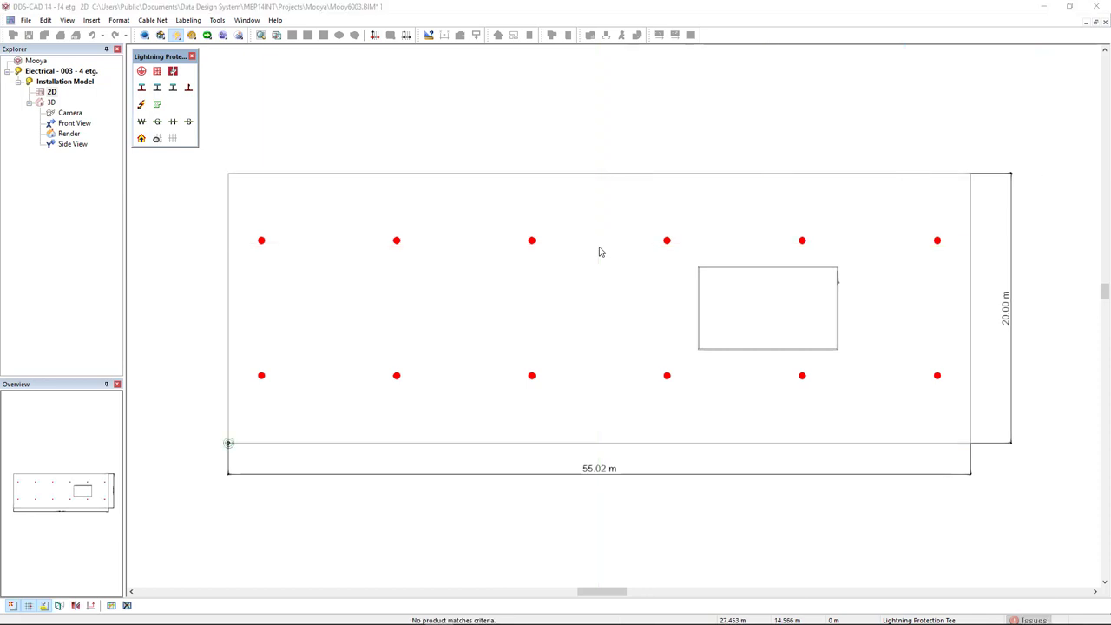
Set the binding post group's spacing to 9.1 m in X and 9.8 m in Y, and accept the layout
mouse_move(199, 23)
mouse_down()
mouse_move(425, 151)
mouse_move(639, 131)
mouse_up()
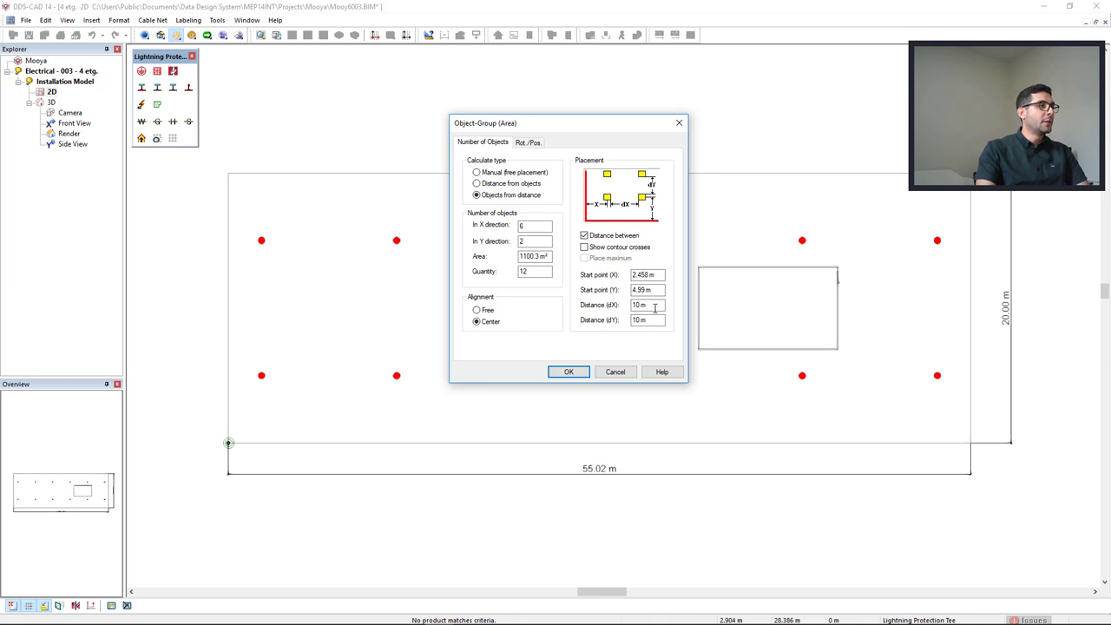
drag(543, 123, 327, 96)
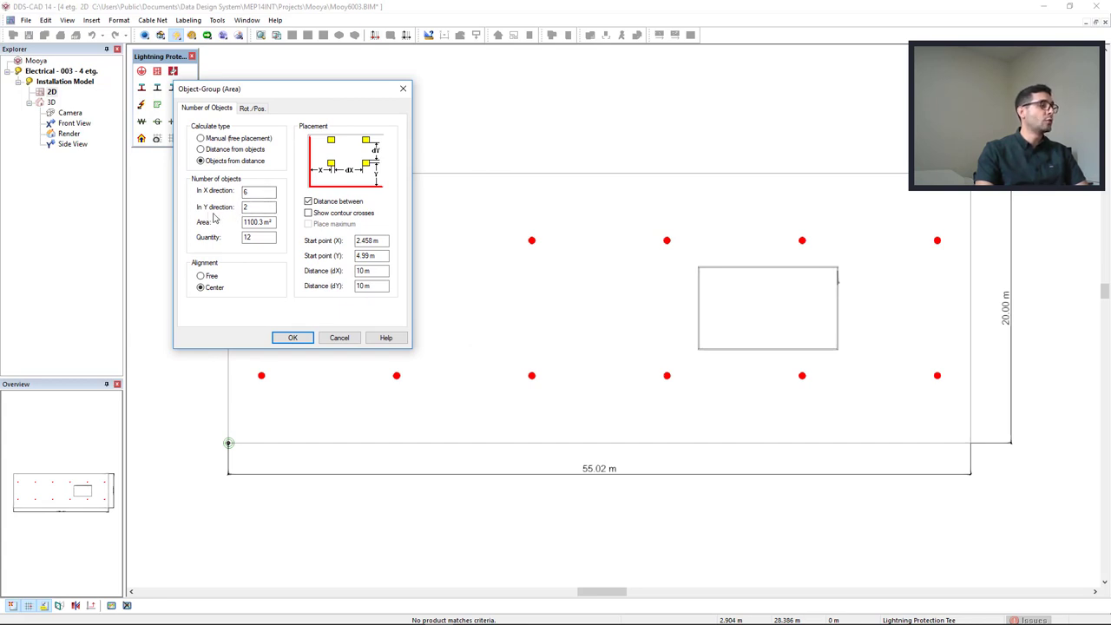
click(367, 287)
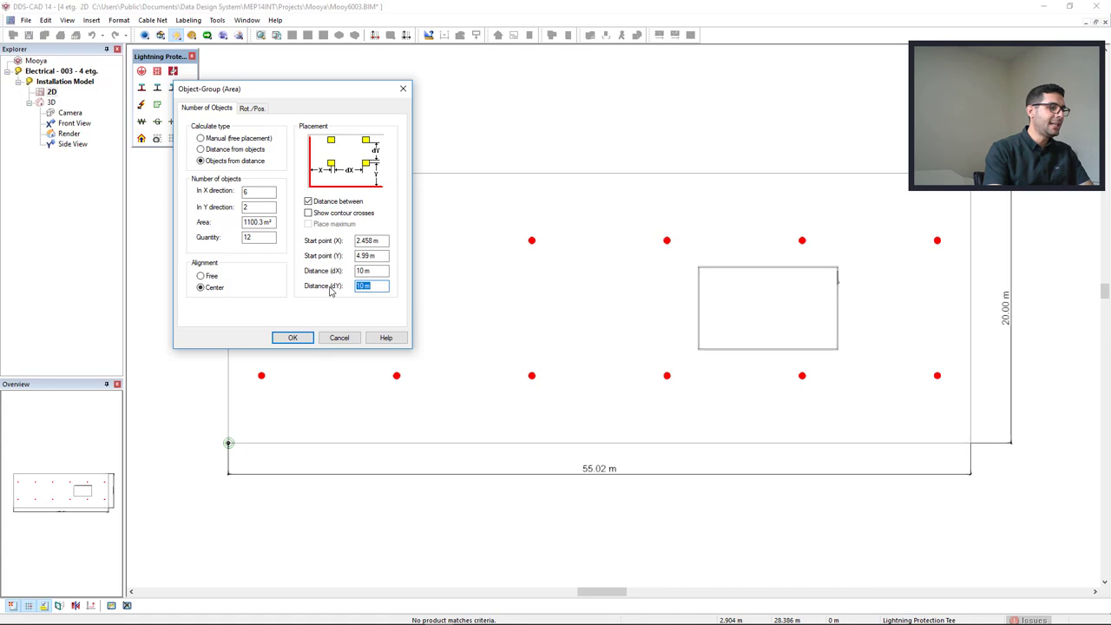
text(9.8)
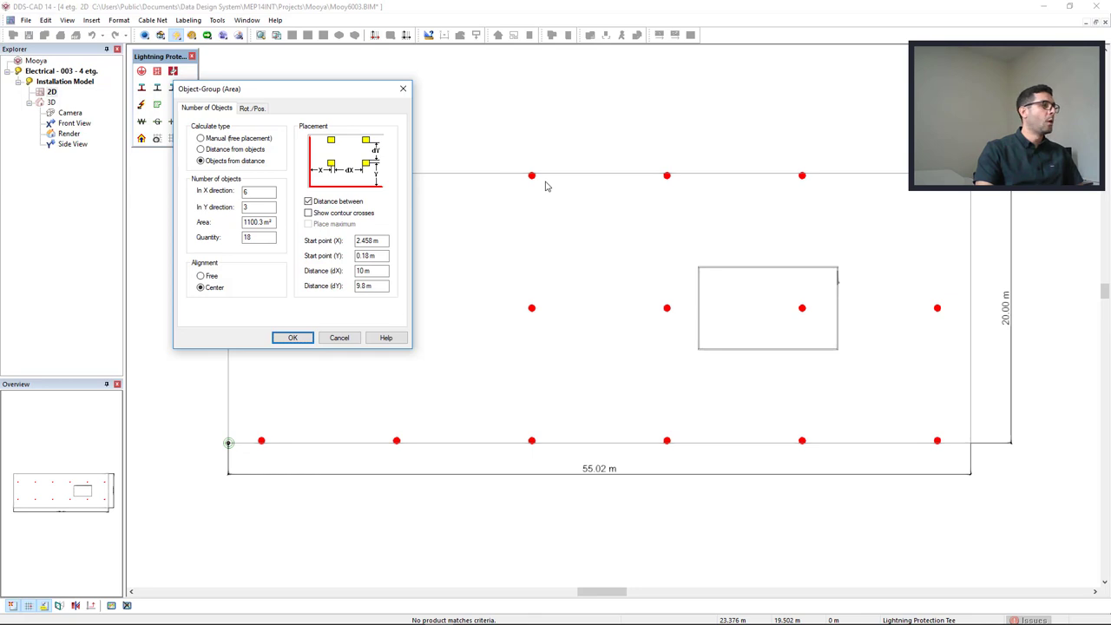
drag(379, 271, 344, 278)
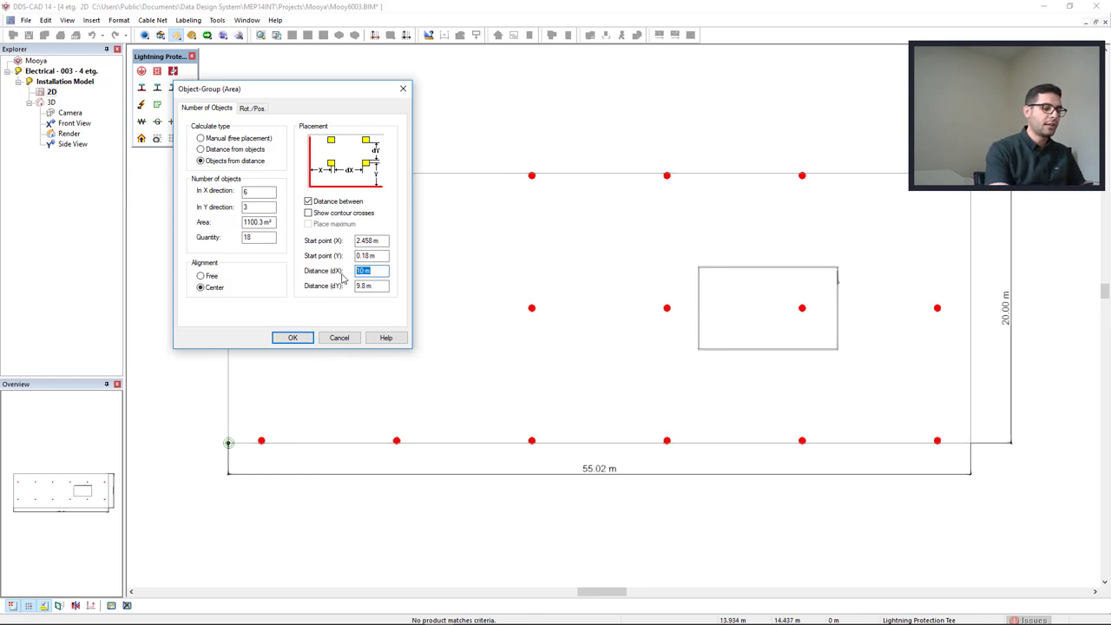
text(9.1)
key(Tab)
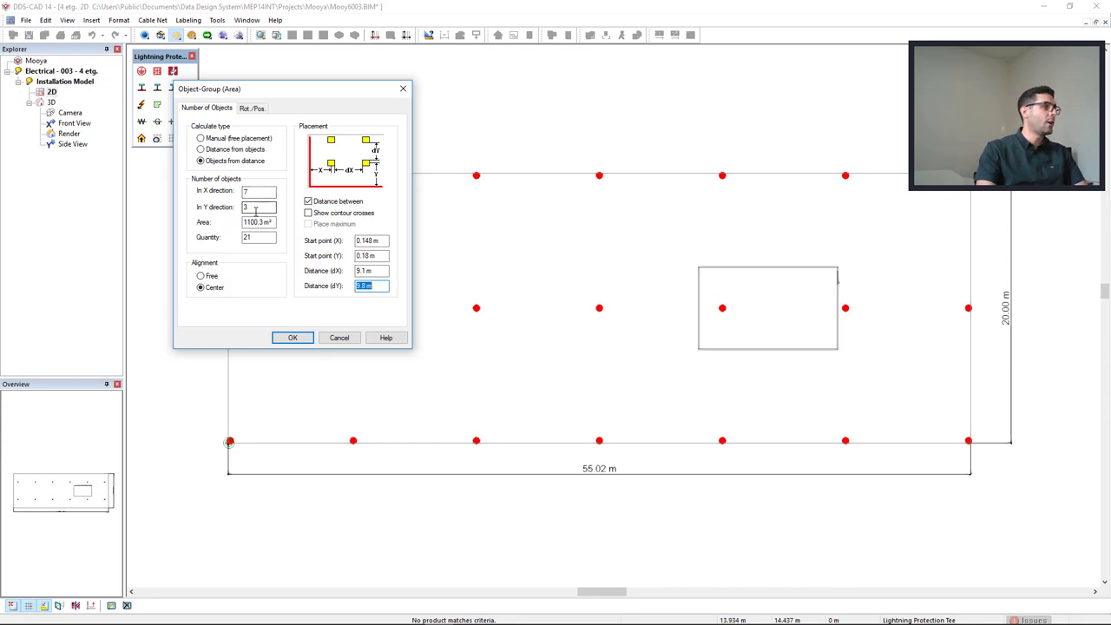
click(292, 338)
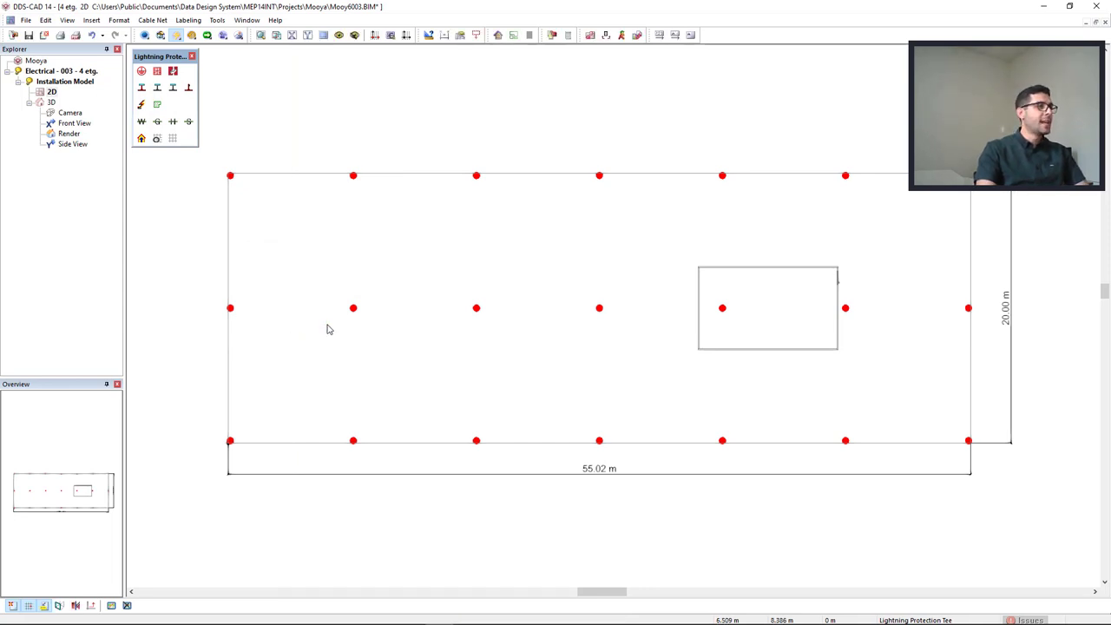
Connect the tees in the binding post group with the rectangular conductor GL-030929-001, Bar 20x1,5 mm galvanised steel
click(354, 310)
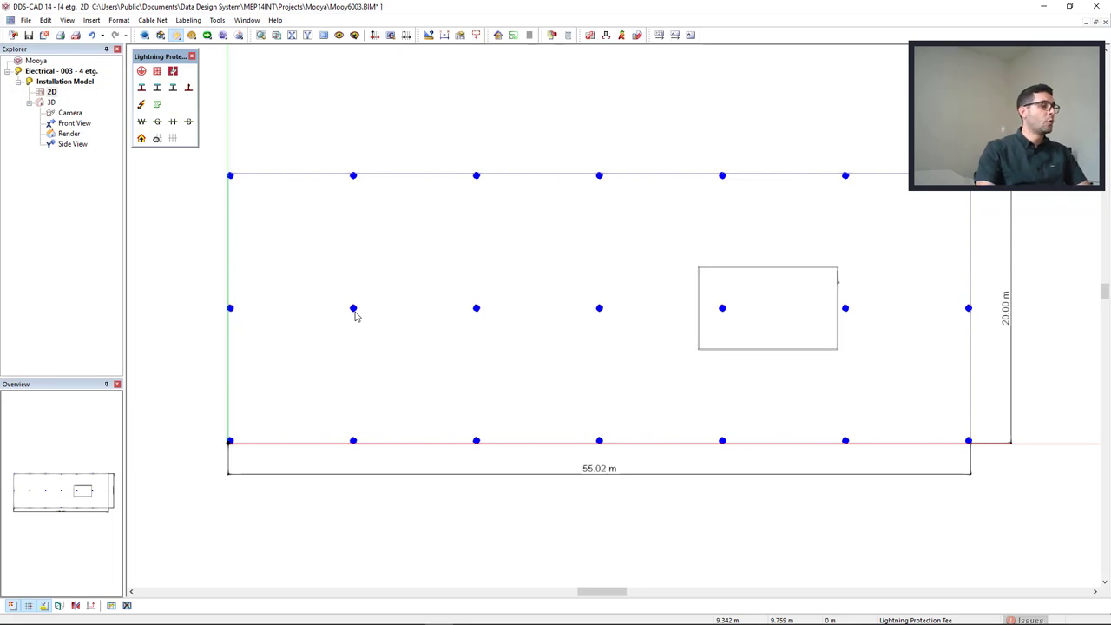
right_click(354, 312)
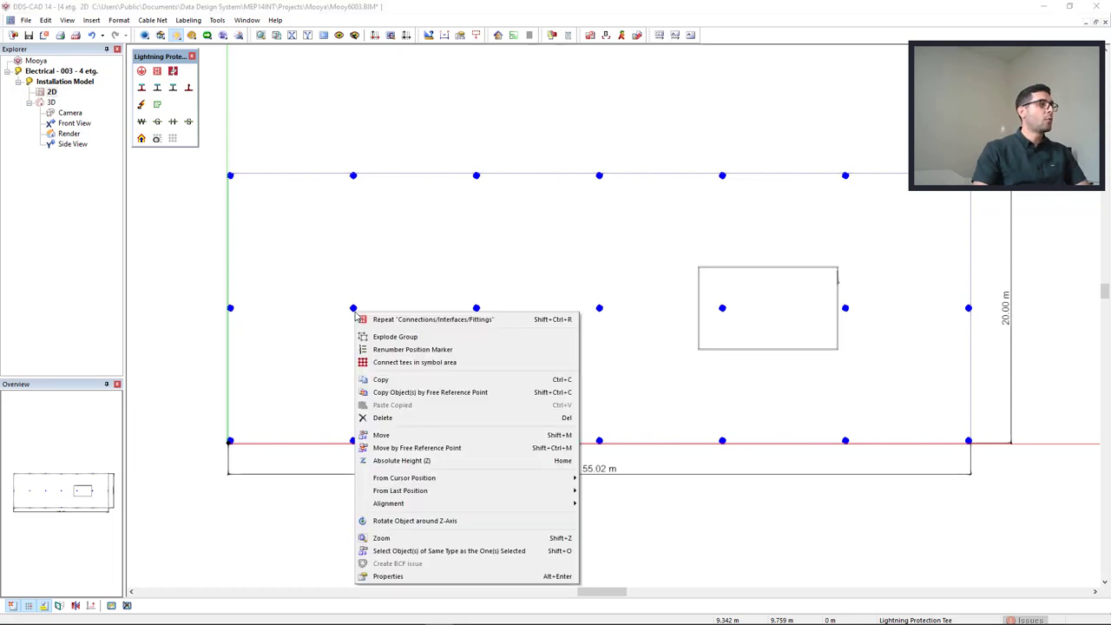
click(484, 364)
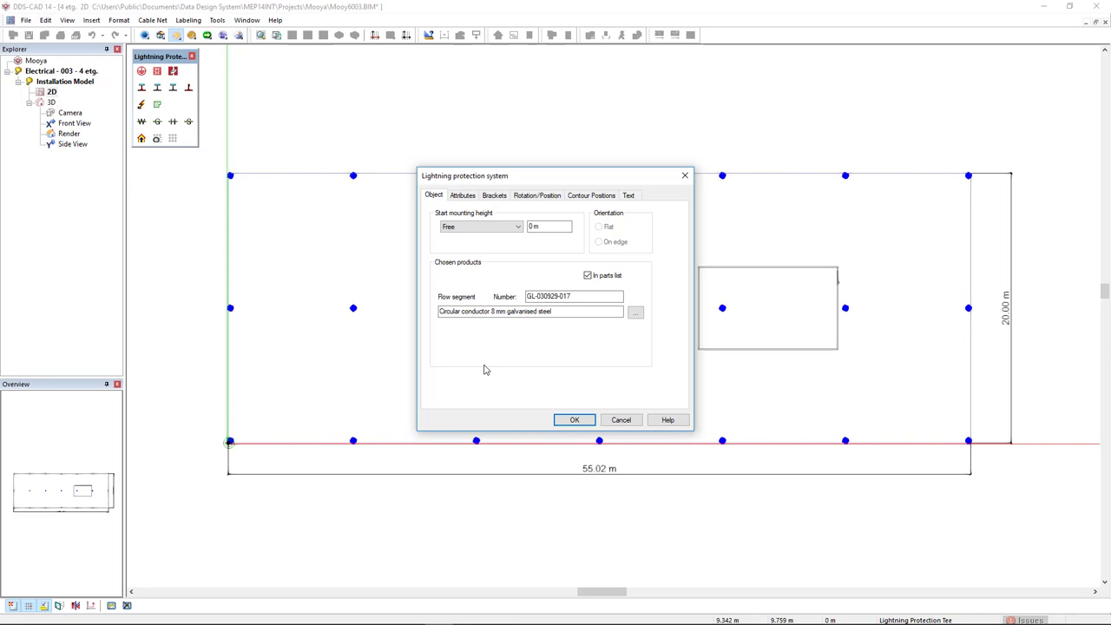
click(636, 314)
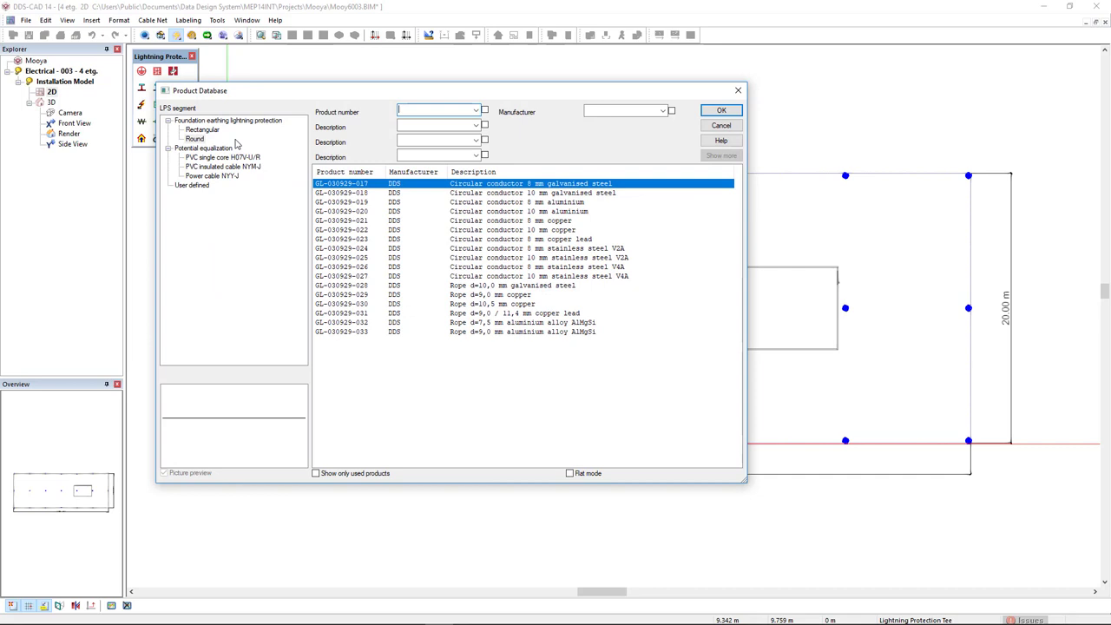
click(203, 130)
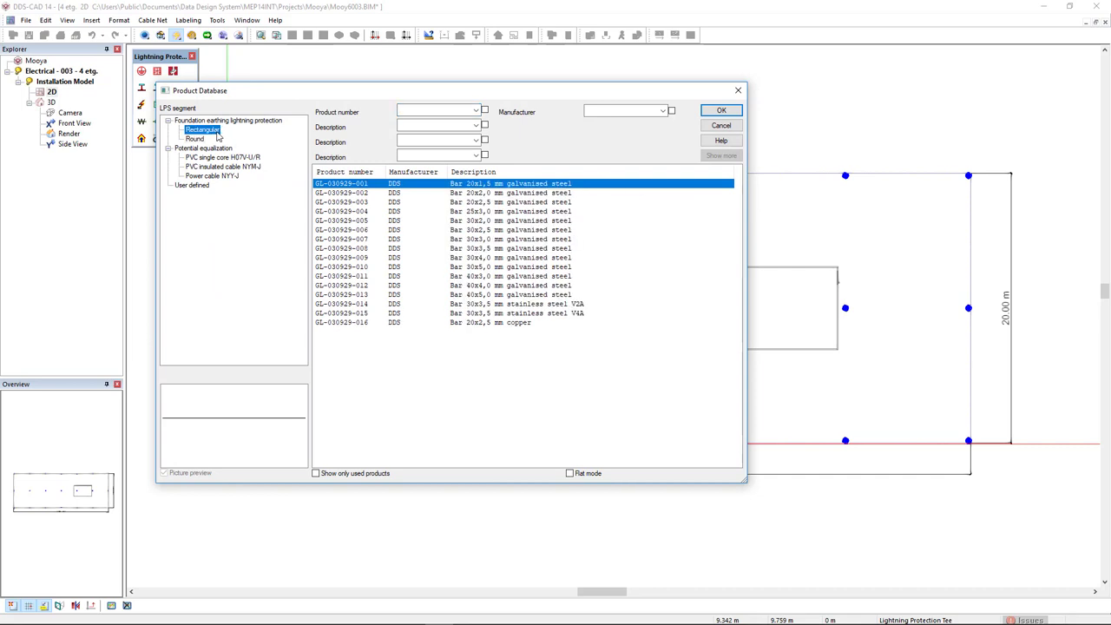
click(719, 111)
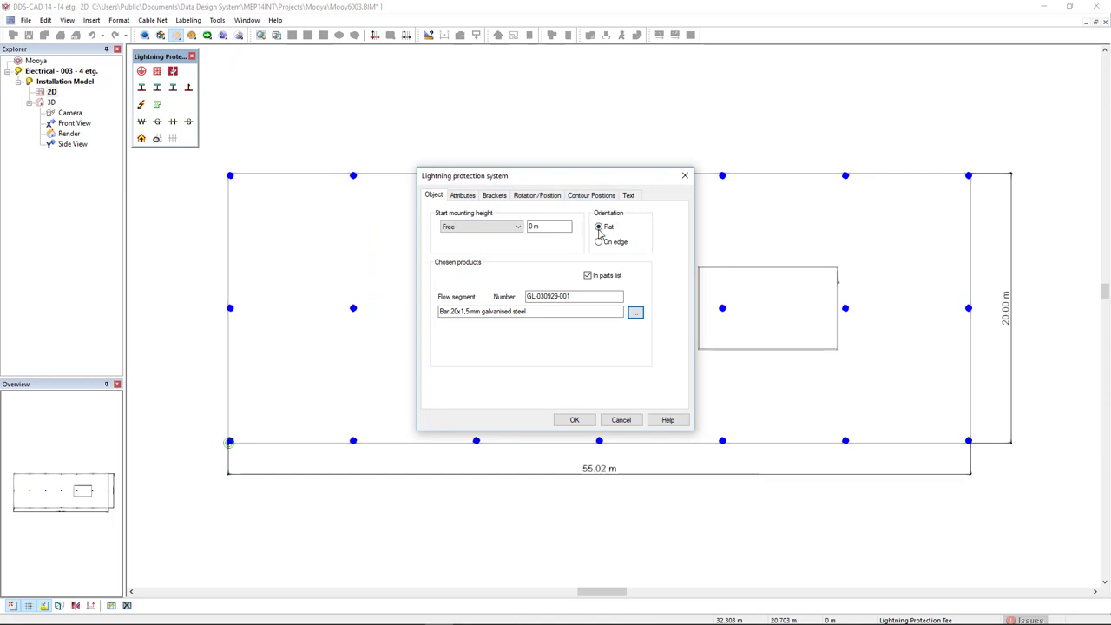
click(572, 421)
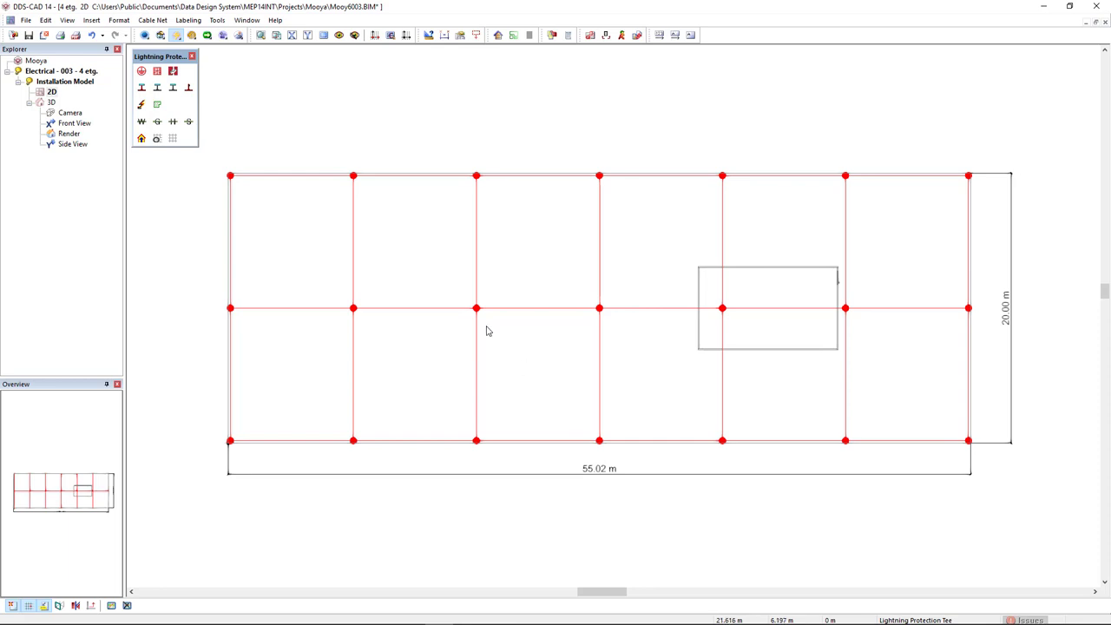
Examine the conductor grid and its binding posts around the small room in the 3D render view
click(239, 35)
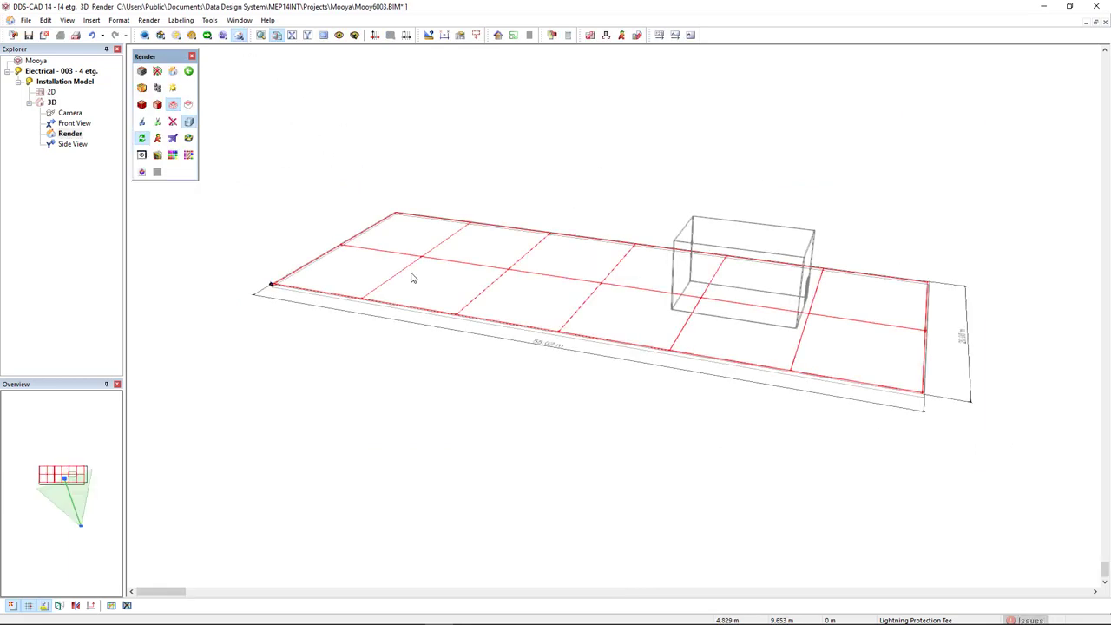
drag(414, 270, 505, 261)
middle_drag(504, 262, 627, 223)
scroll(761, 230, up, 5)
scroll(680, 324, up, 6)
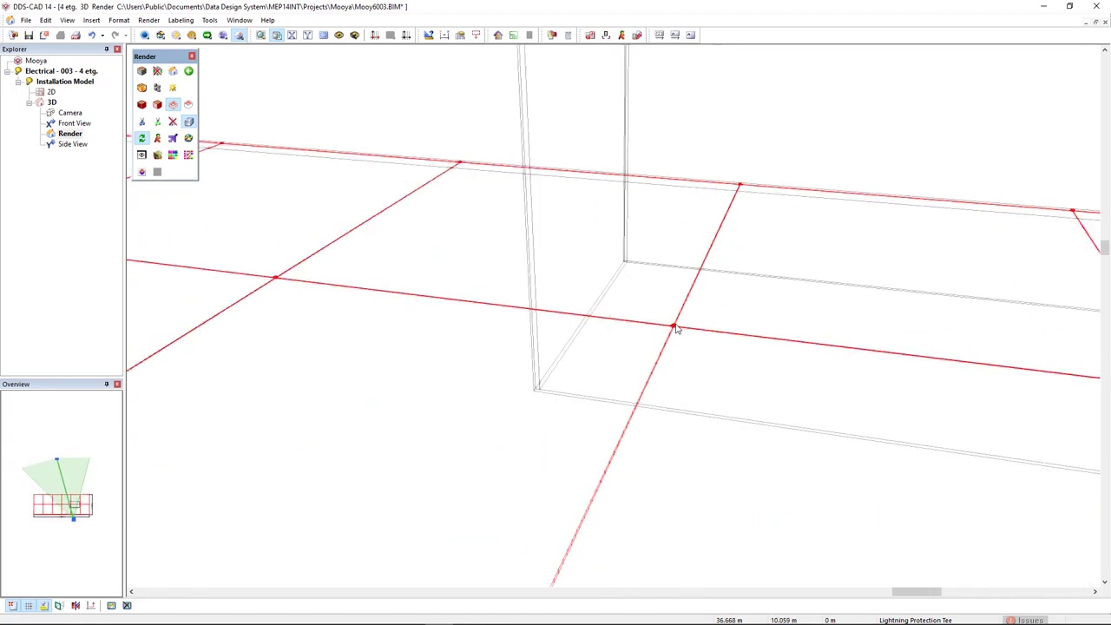
scroll(674, 332, down, 6)
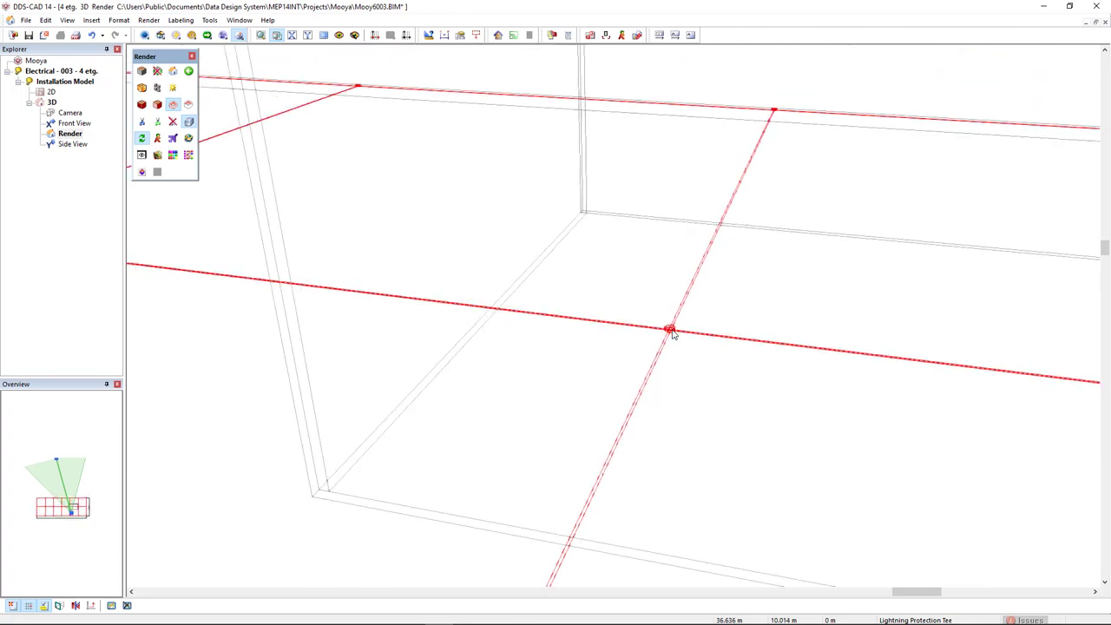
middle_drag(662, 214, 626, 294)
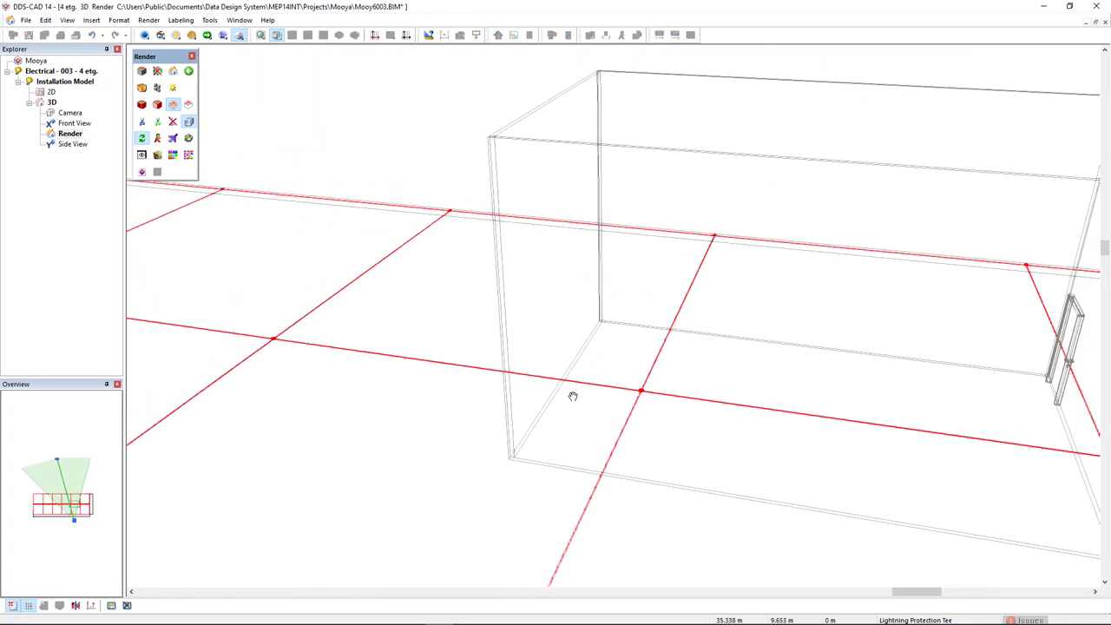
Raise the binding post inside the small room to the room's top corner height by setting its Z-coordinate to 6.13 m
middle_drag(573, 396, 568, 400)
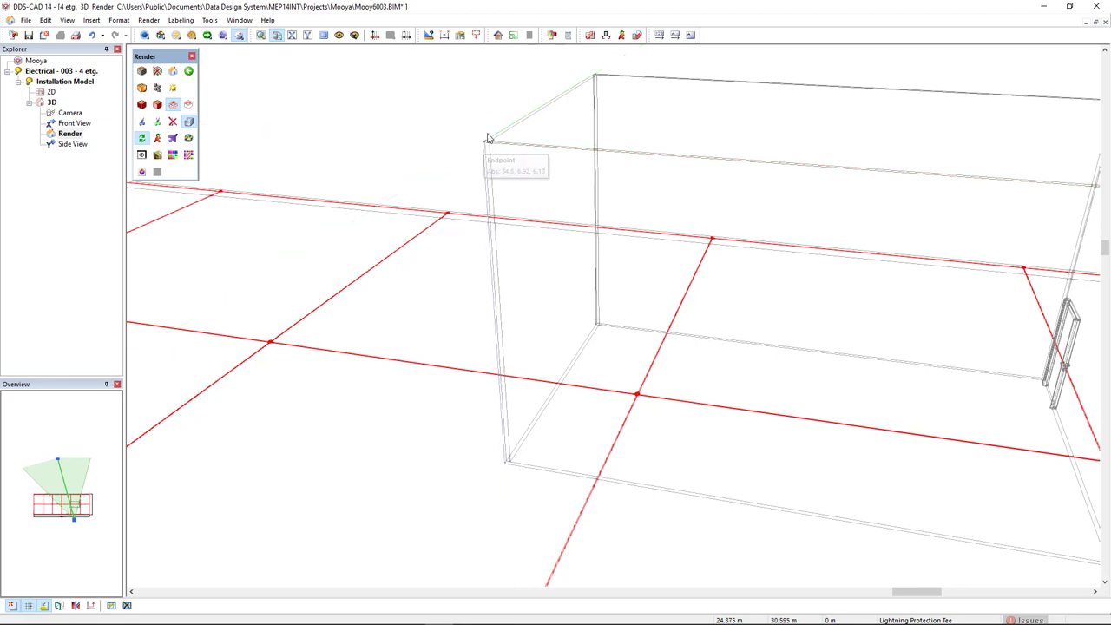
scroll(483, 143, up, 2)
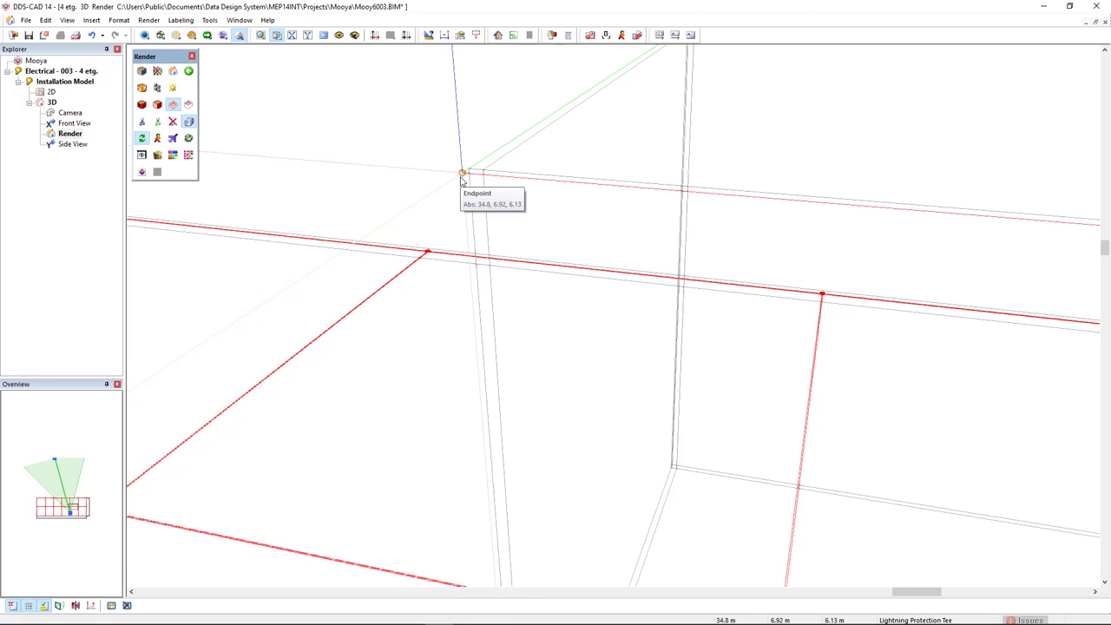
middle_drag(649, 367, 578, 204)
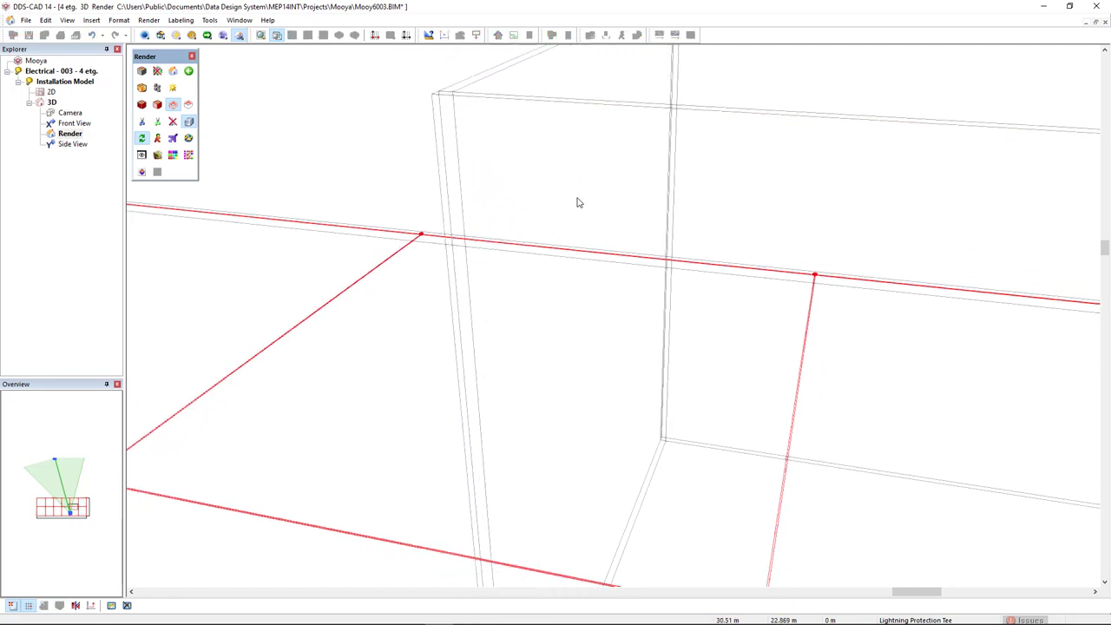
mouse_move(694, 417)
middle_down()
mouse_move(654, 322)
mouse_move(580, 205)
middle_up()
middle_drag(650, 481, 557, 293)
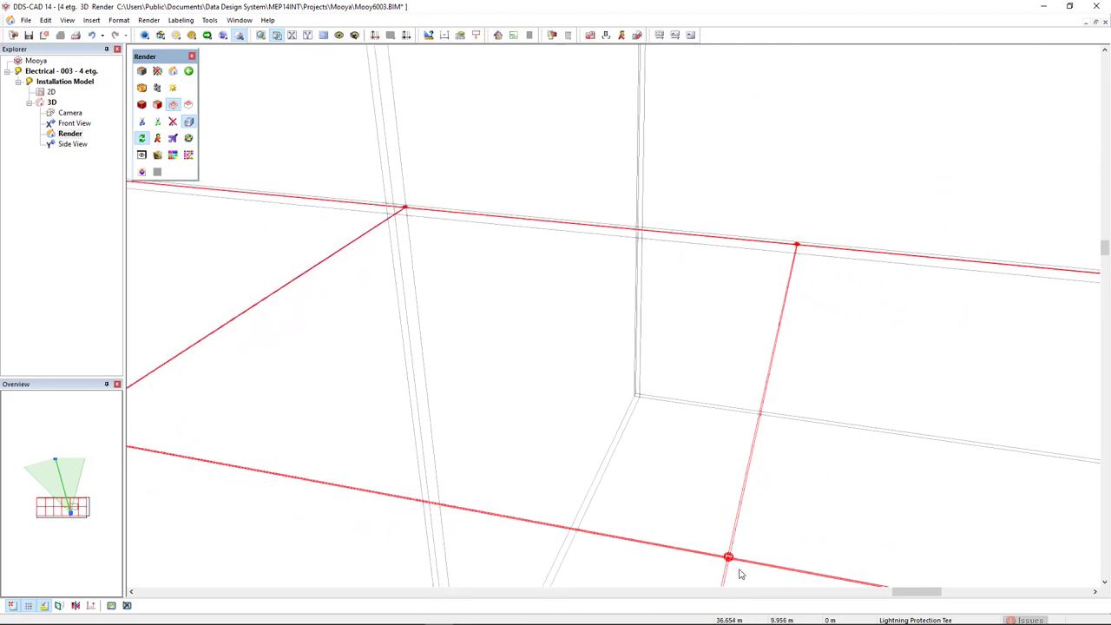
scroll(741, 573, up, 2)
middle_drag(742, 572, 693, 522)
double_click(598, 420)
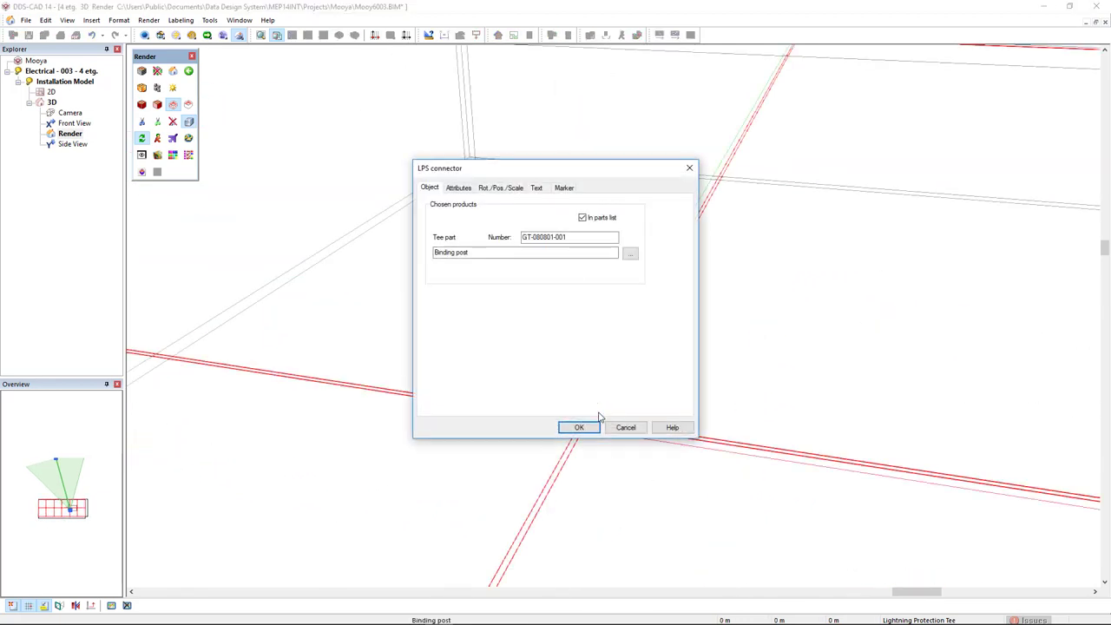
click(510, 188)
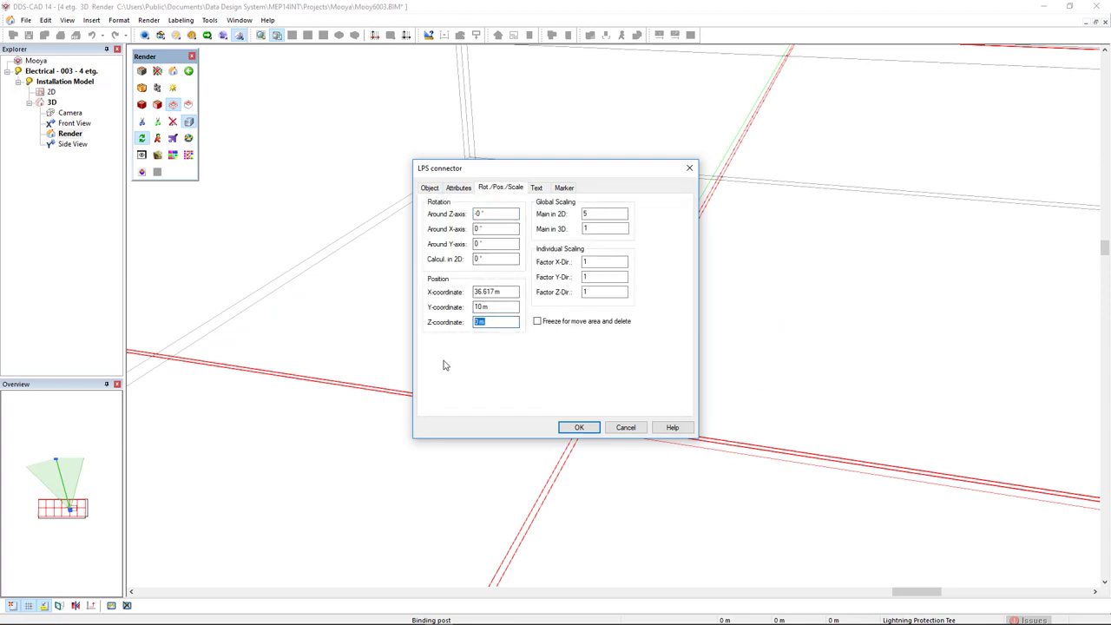
click(577, 427)
scroll(576, 434, down, 6)
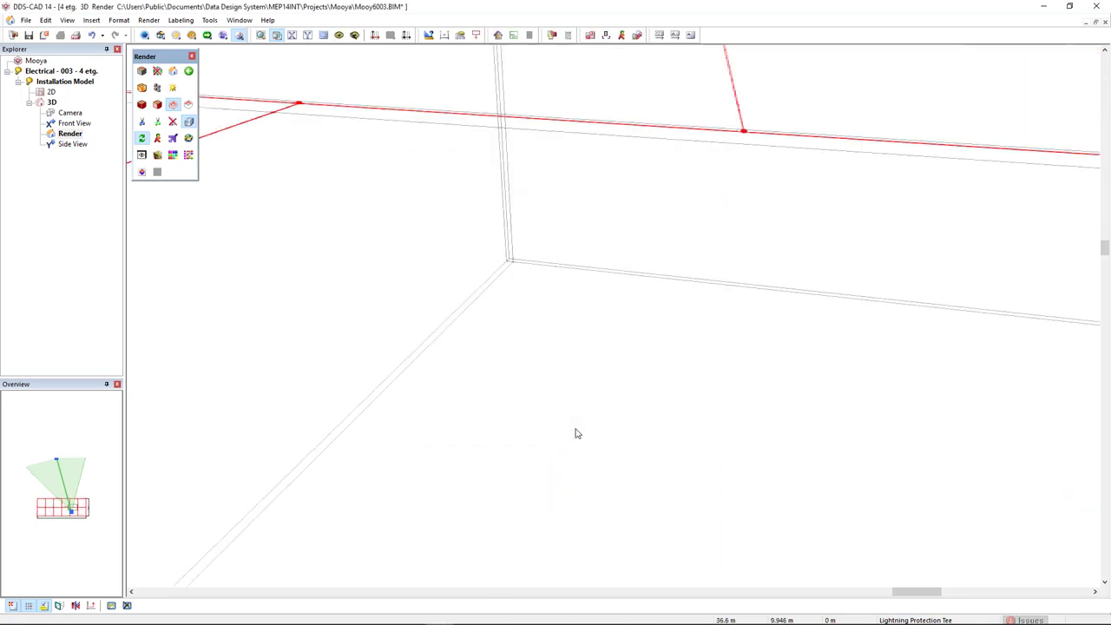
mouse_move(576, 433)
middle_down()
mouse_move(610, 367)
mouse_move(586, 372)
mouse_move(486, 258)
middle_up()
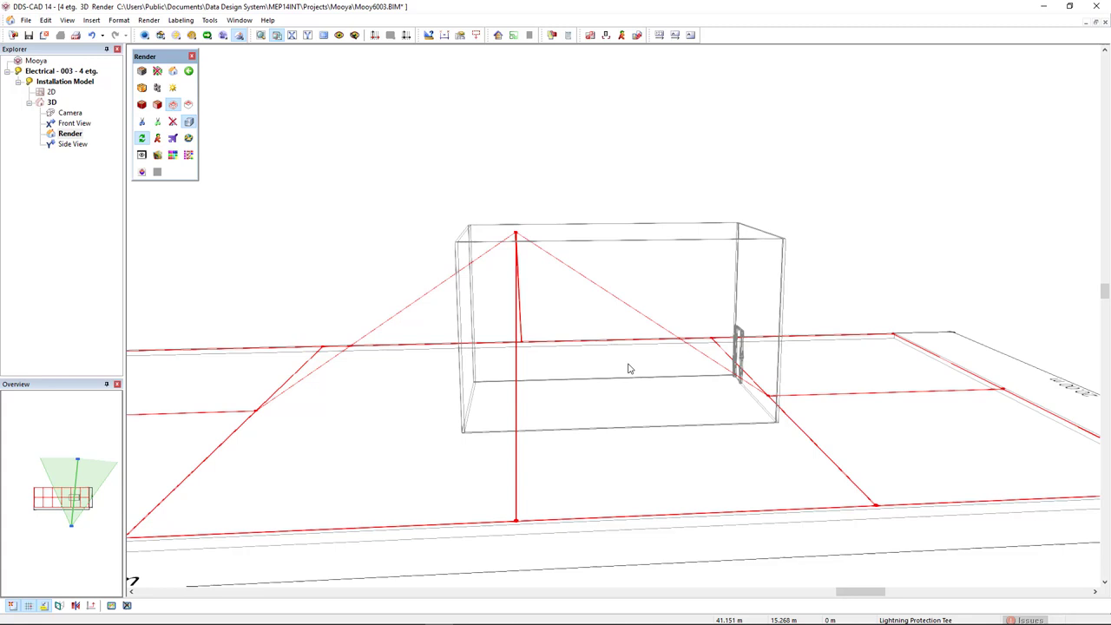
In the front view, reroute the left sloping conductor around the room by inserting nodes at the outer wall's foot and top corner
click(293, 35)
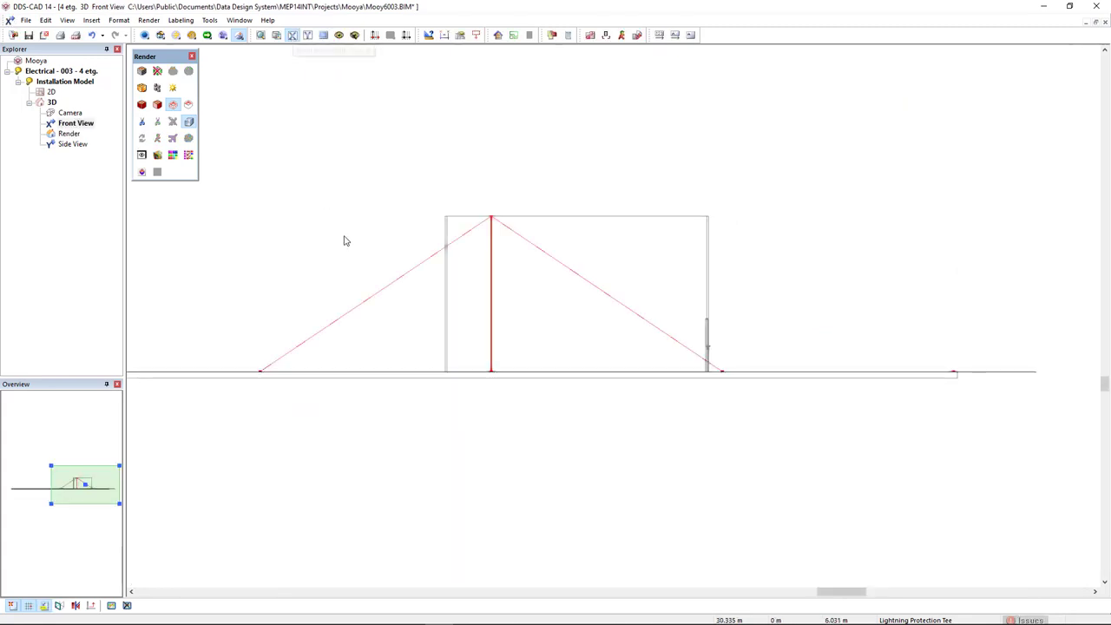
scroll(384, 282, up, 2)
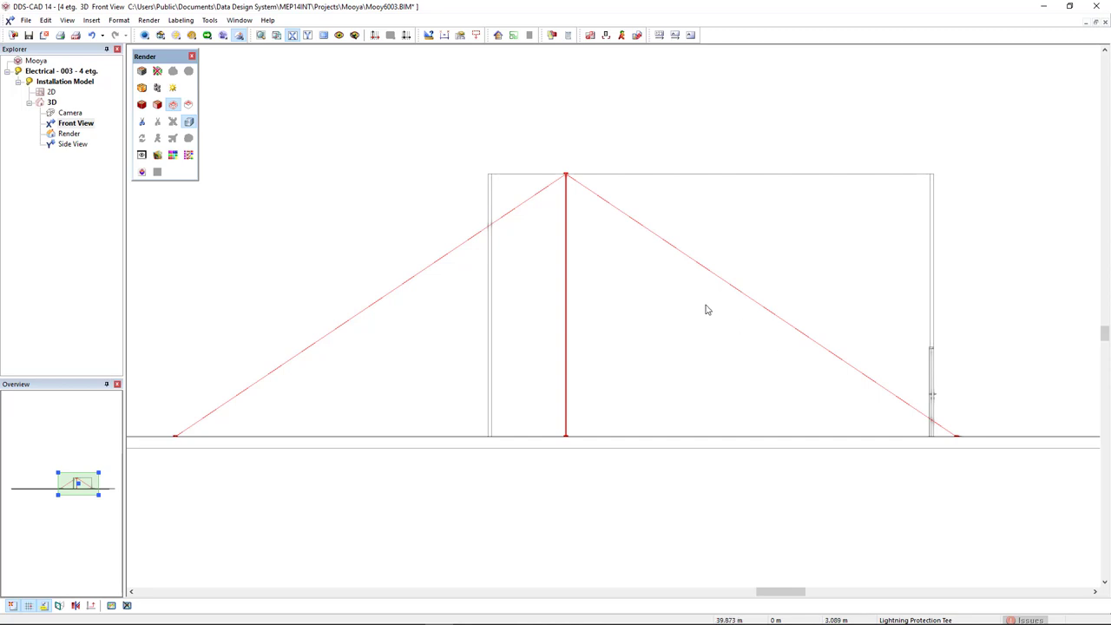
click(395, 294)
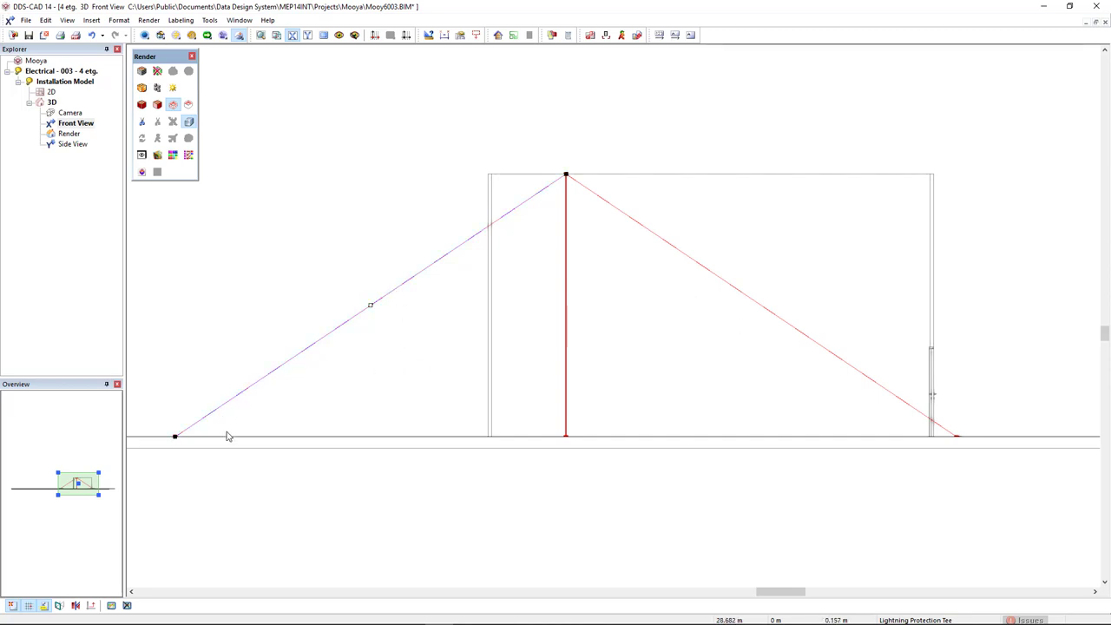
click(371, 306)
scroll(487, 434, up, 5)
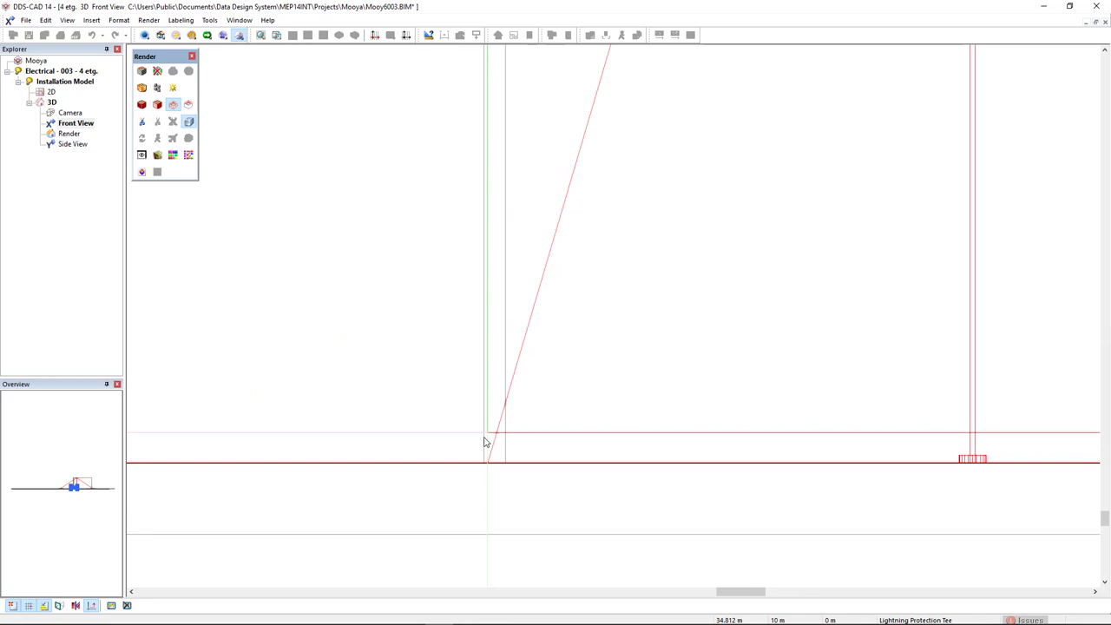
click(487, 463)
scroll(446, 442, down, 5)
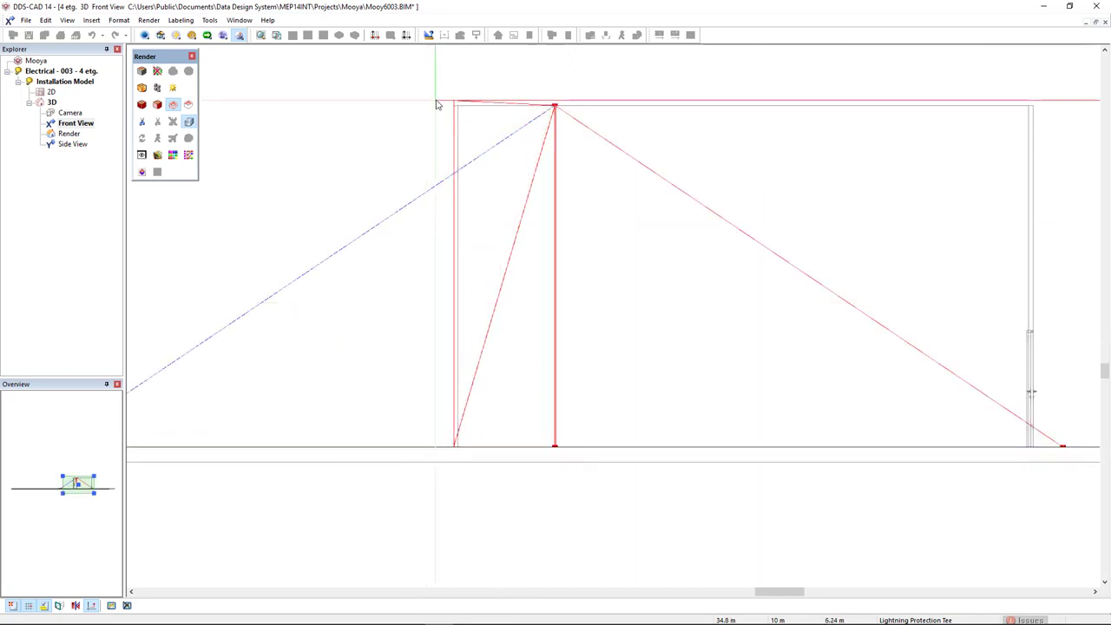
scroll(436, 105, up, 3)
drag(503, 124, 427, 177)
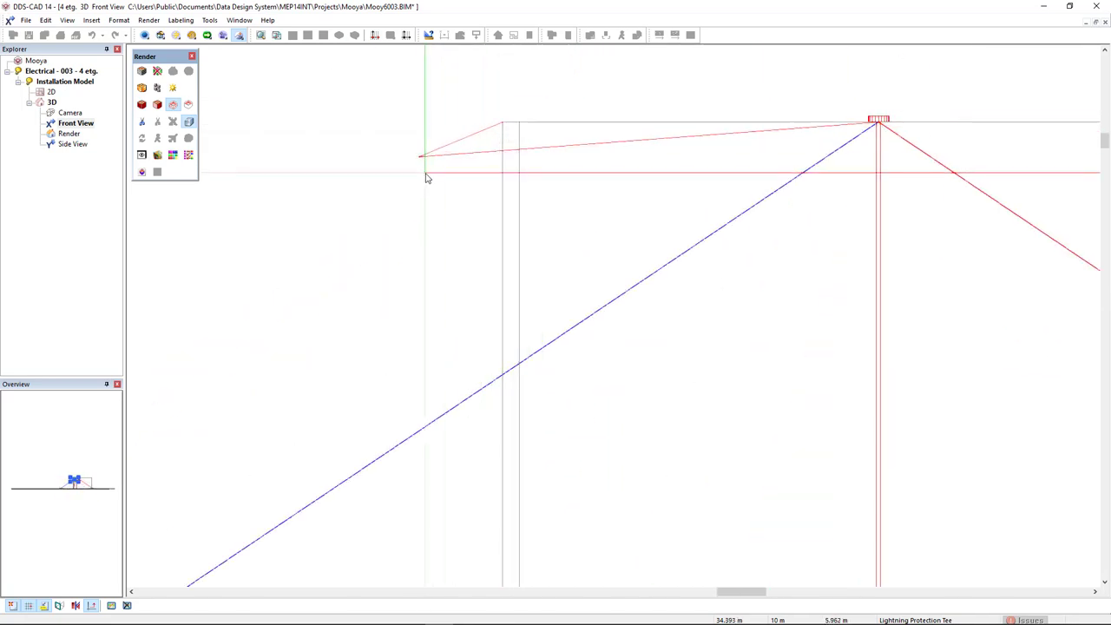
key(Escape)
scroll(417, 230, down, 5)
Reroute the other sloping conductor in the front view by inserting nodes at the foot and top corner of the door-side wall
middle_drag(654, 375, 500, 305)
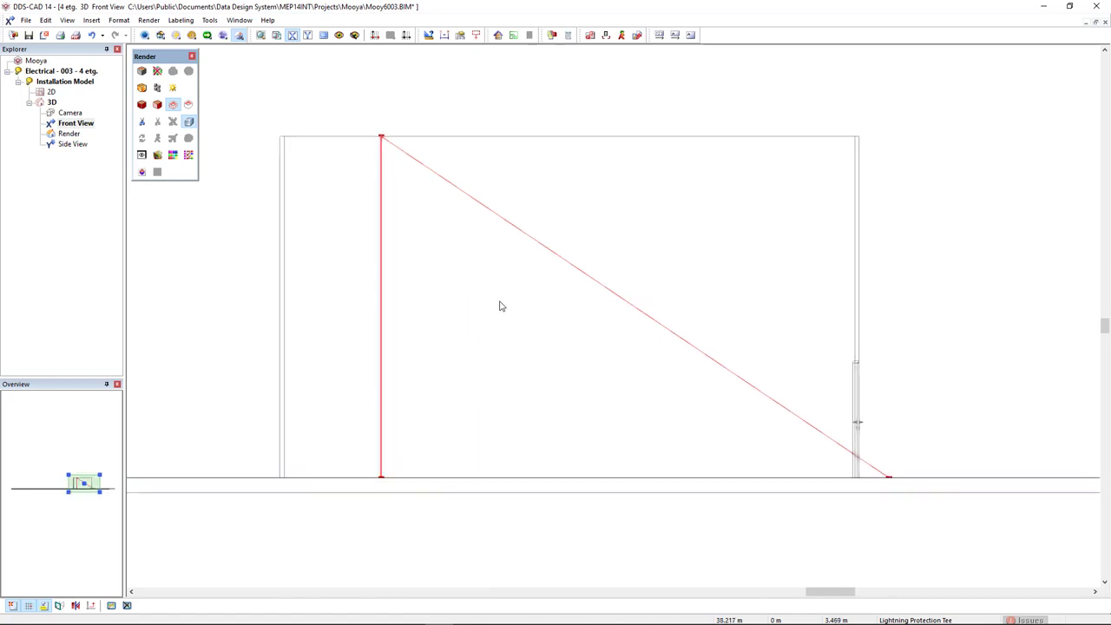
click(635, 307)
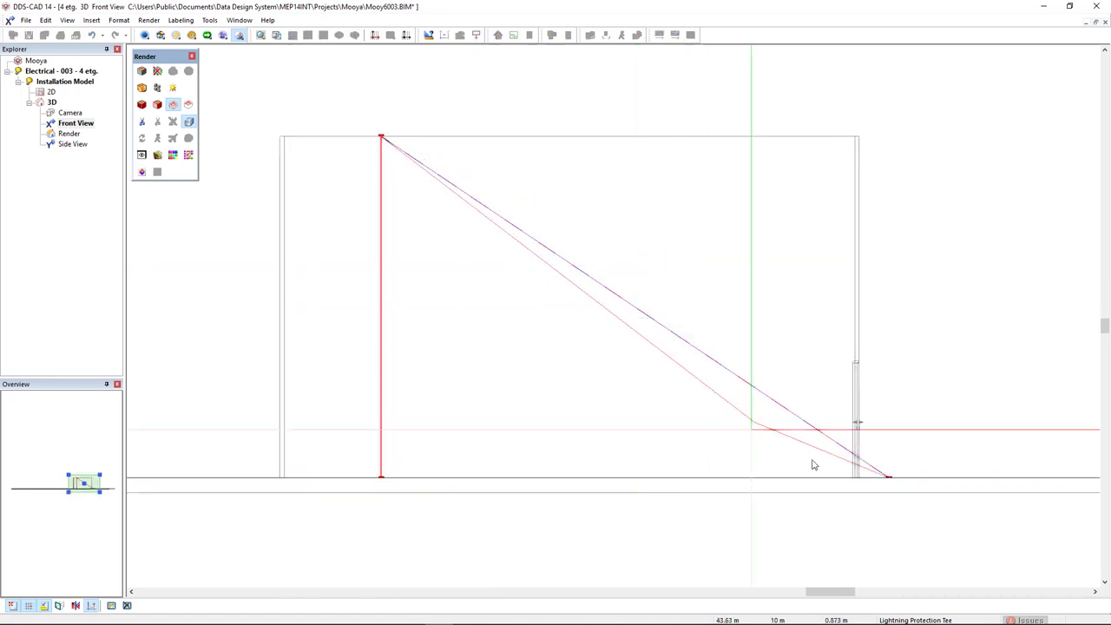
middle_drag(813, 463, 605, 385)
scroll(683, 395, up, 4)
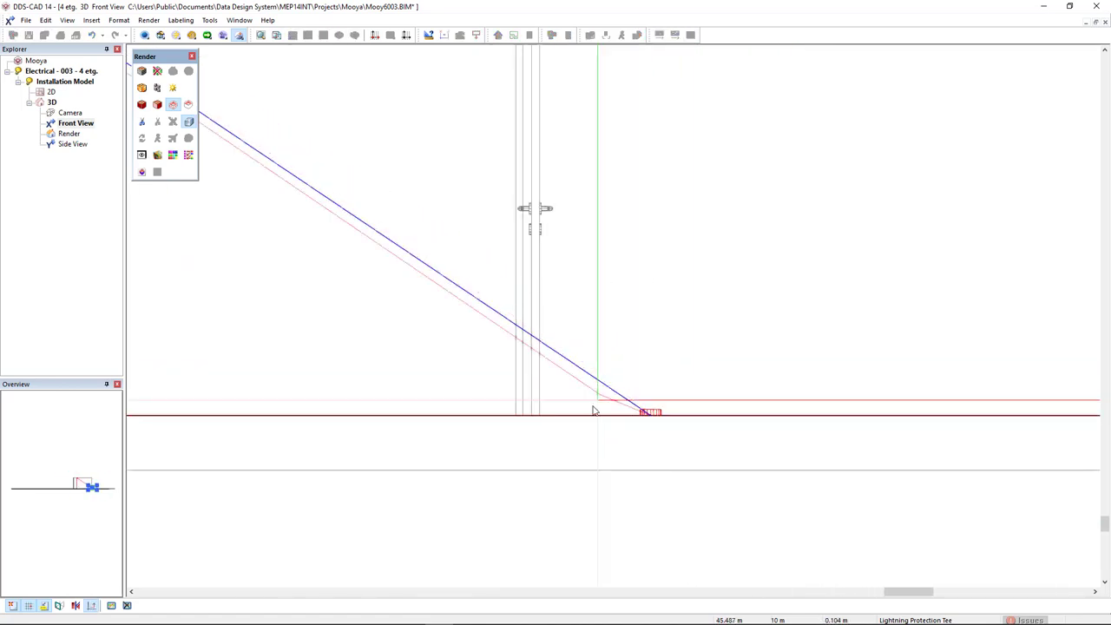
click(542, 416)
scroll(545, 415, down, 4)
scroll(543, 136, up, 4)
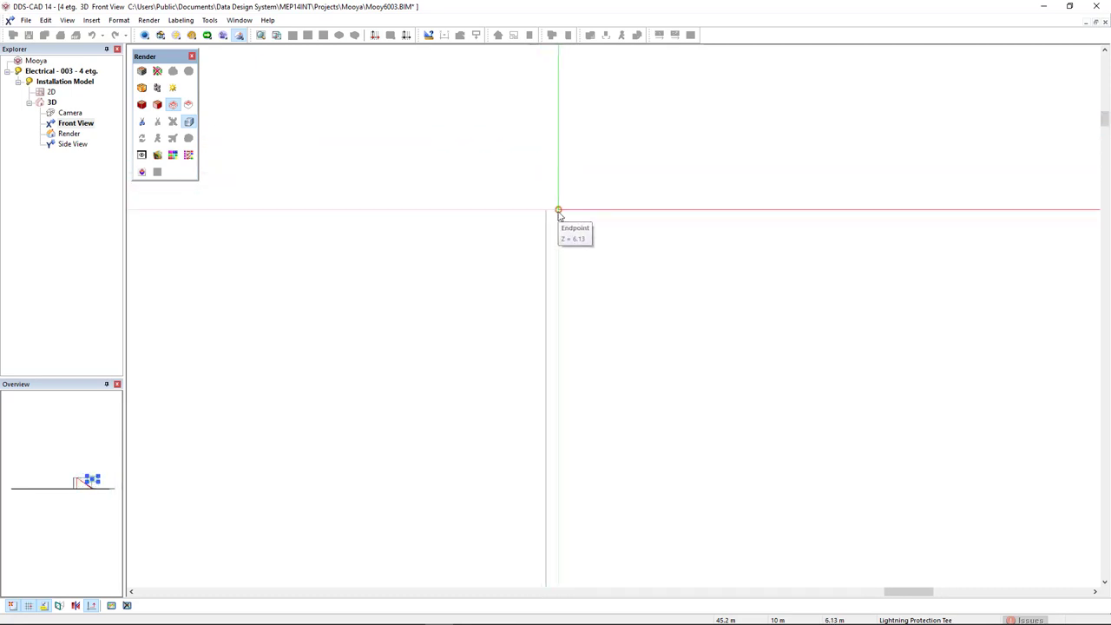
click(558, 209)
scroll(639, 322, down, 4)
key(Escape)
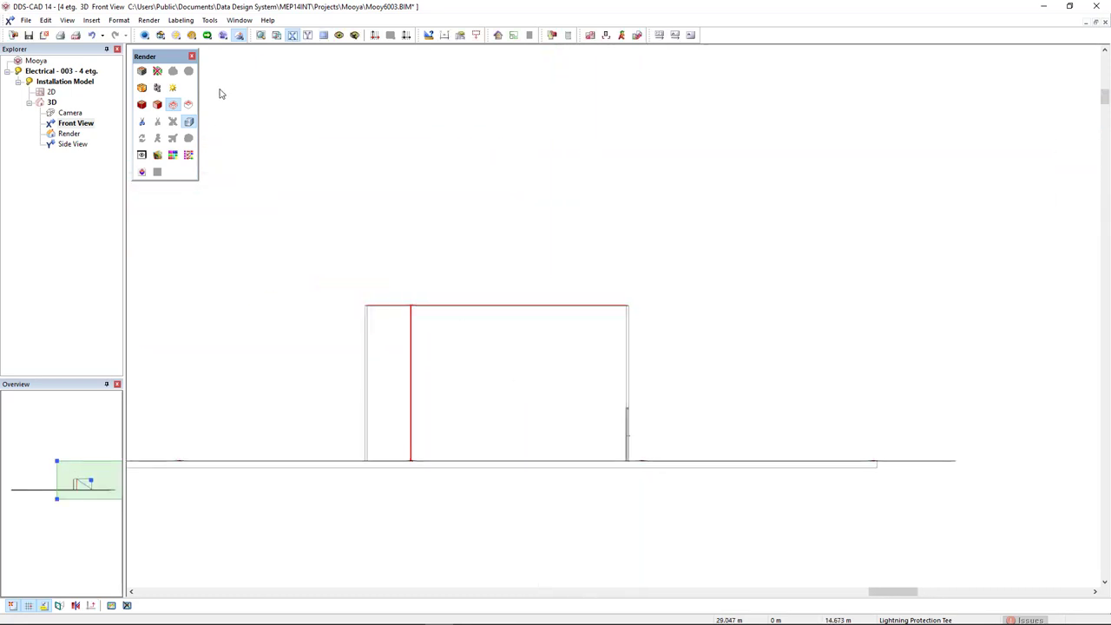
In the side view, reroute the left sloping conductor with nodes at the room wall's foot (Z = 0) and top corner (Z = 6.13)
click(308, 35)
scroll(742, 448, up, 3)
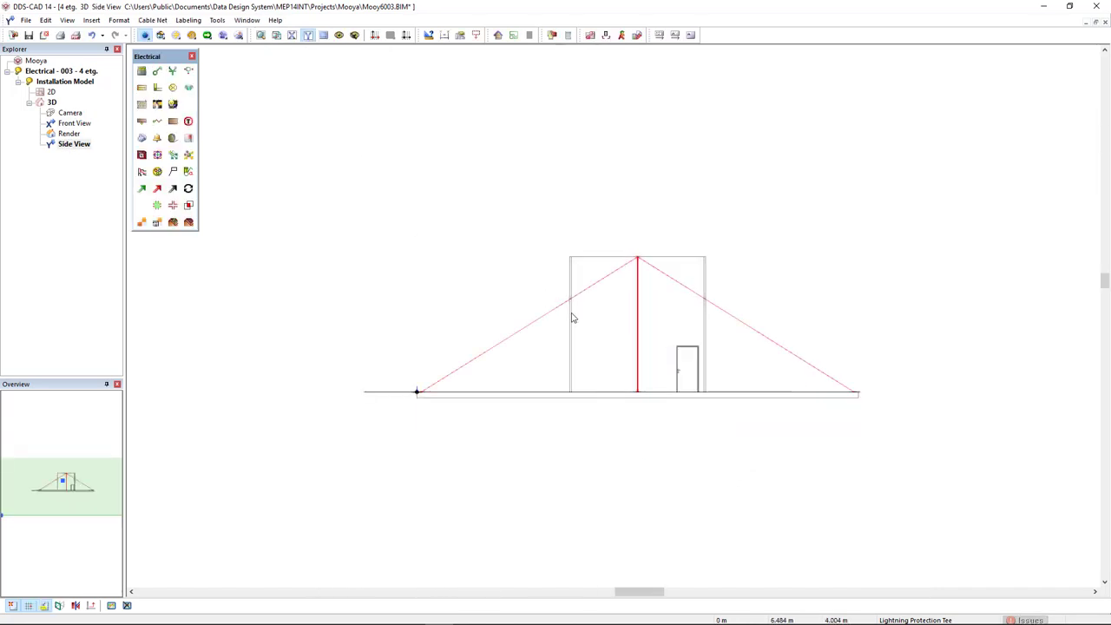
scroll(572, 318, up, 2)
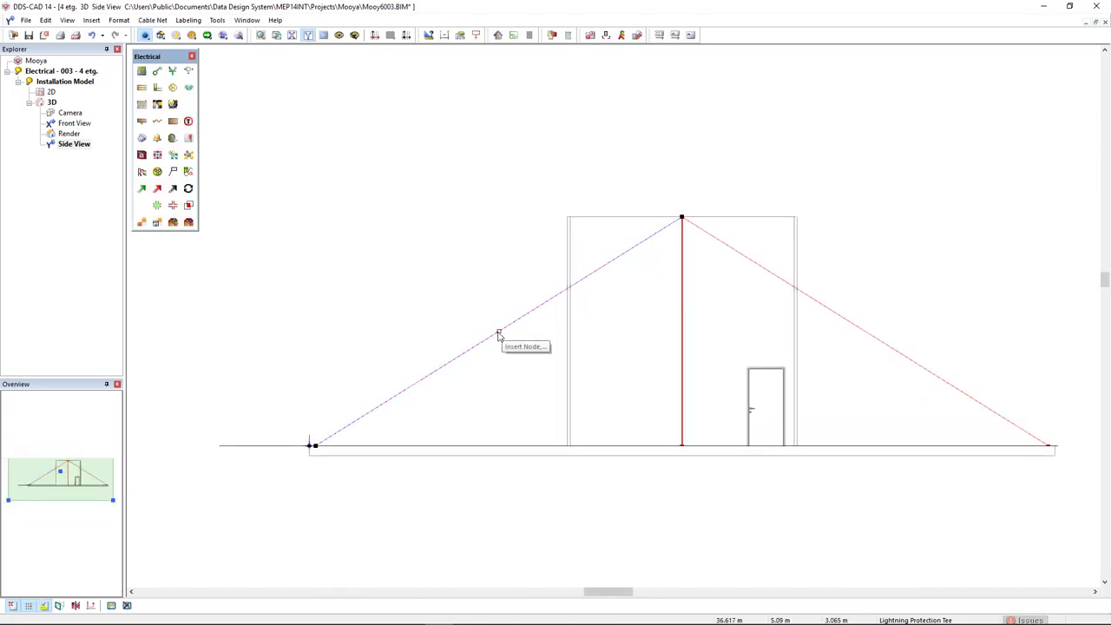
scroll(561, 434, up, 5)
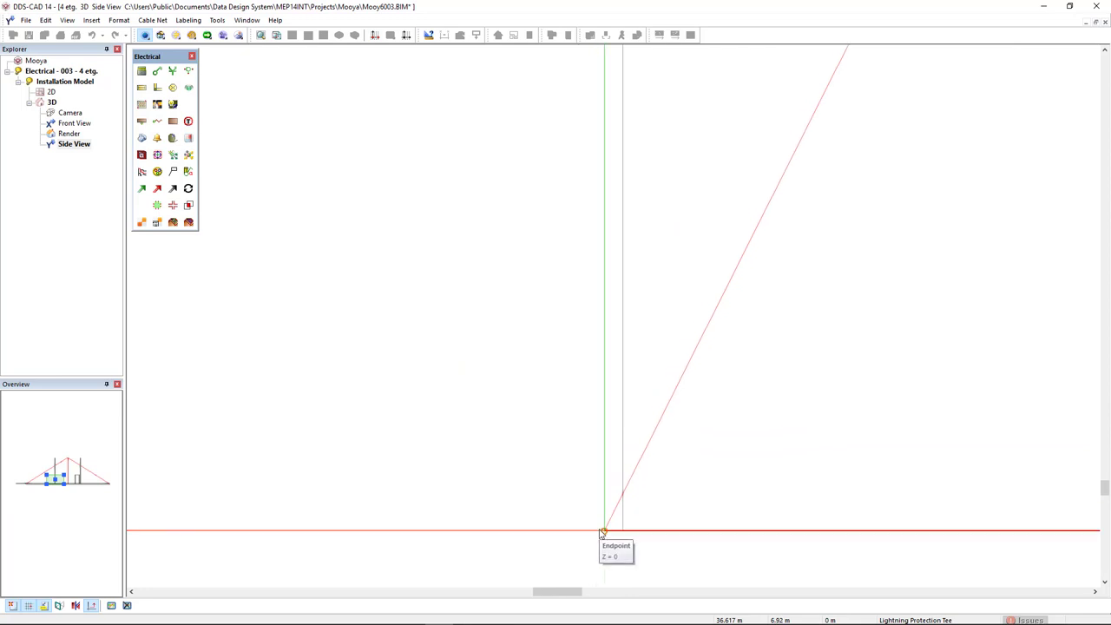
scroll(599, 529, down, 4)
scroll(564, 334, up, 4)
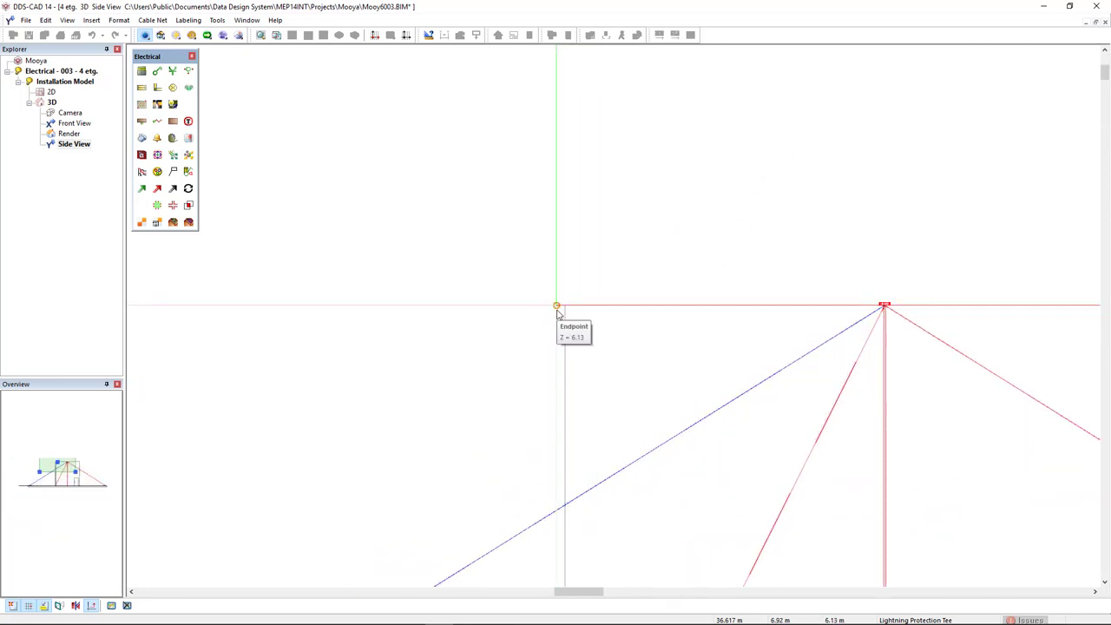
click(558, 306)
key(Escape)
Reroute the last sloping conductor in the side view by inserting nodes at the foot and top corner of the wall beside the door
middle_drag(666, 380, 236, 170)
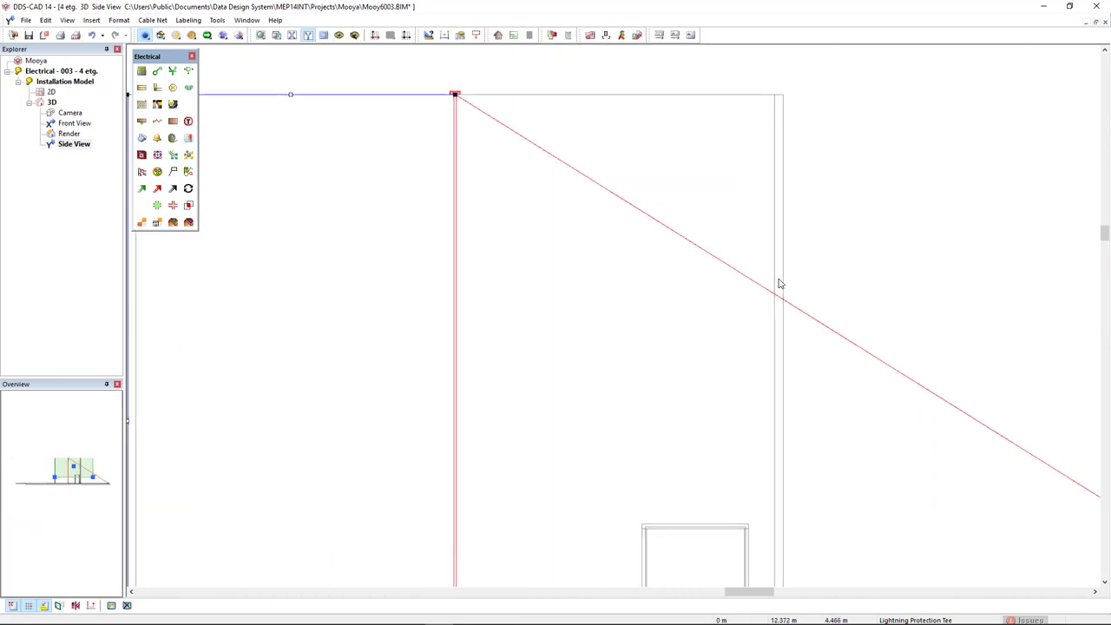
middle_drag(871, 414, 657, 333)
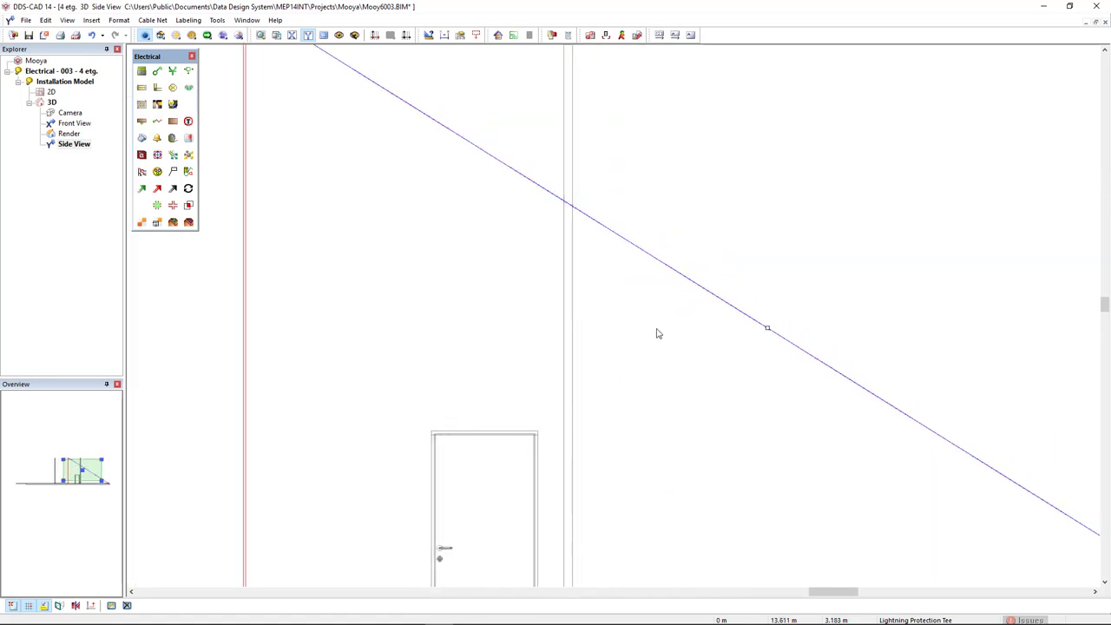
click(768, 328)
middle_drag(700, 449, 743, 201)
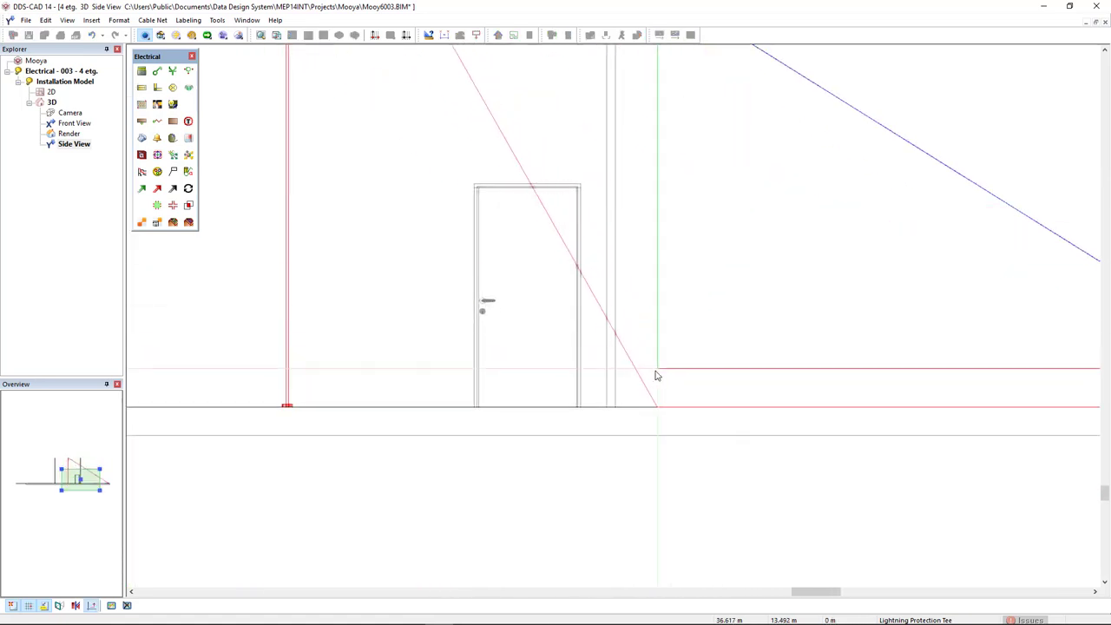
click(616, 406)
scroll(627, 406, down, 6)
scroll(636, 288, up, 5)
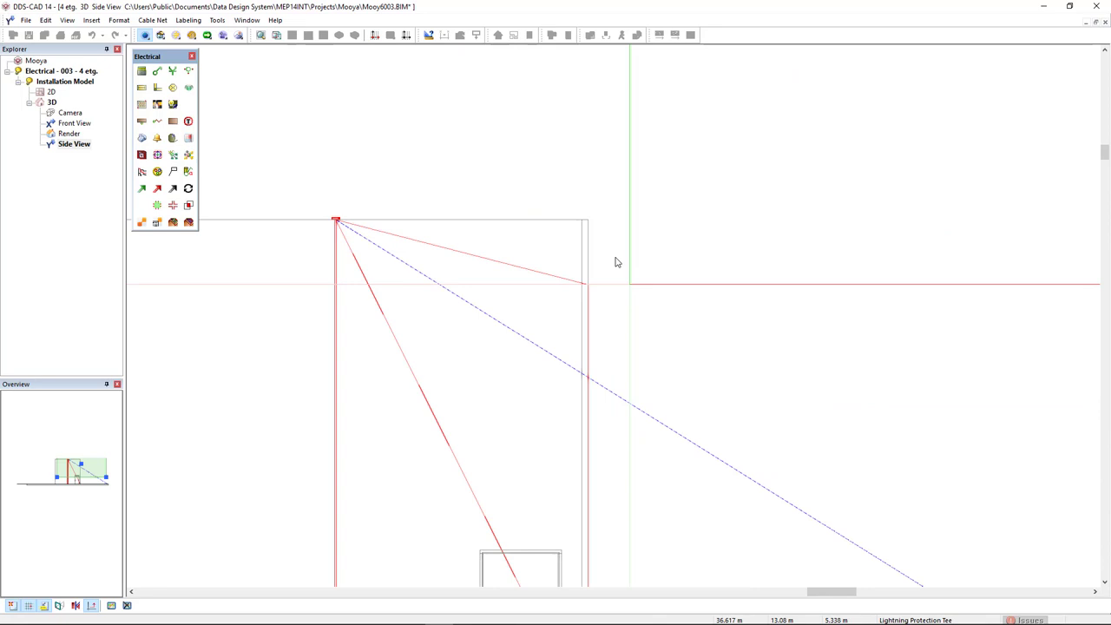
scroll(616, 262, up, 1)
click(577, 201)
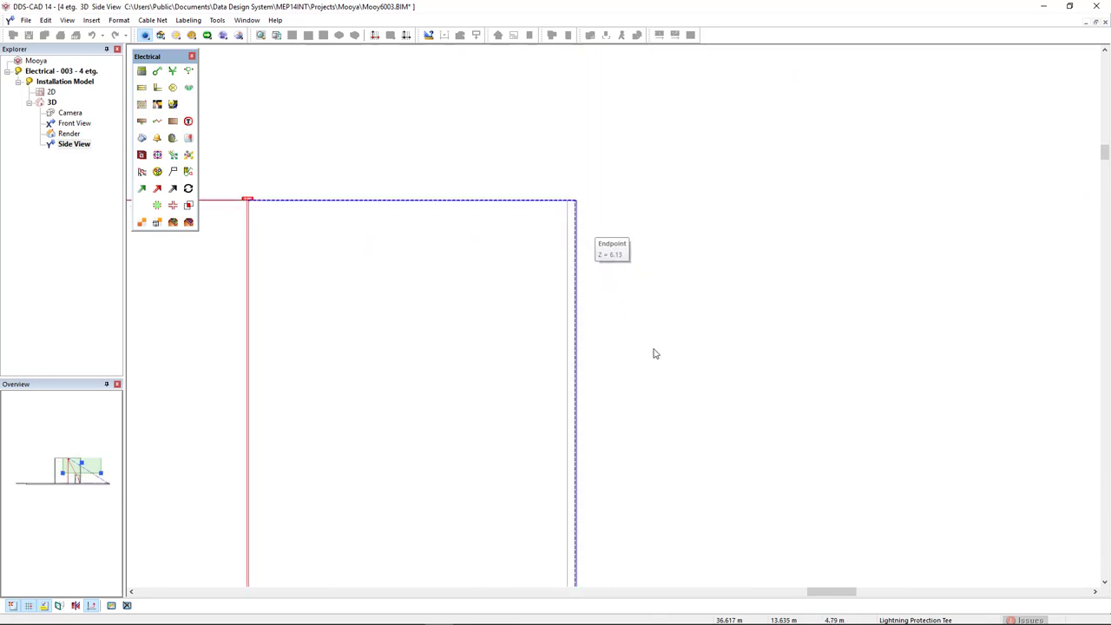
key(Escape)
scroll(655, 382, down, 4)
middle_drag(669, 364, 766, 287)
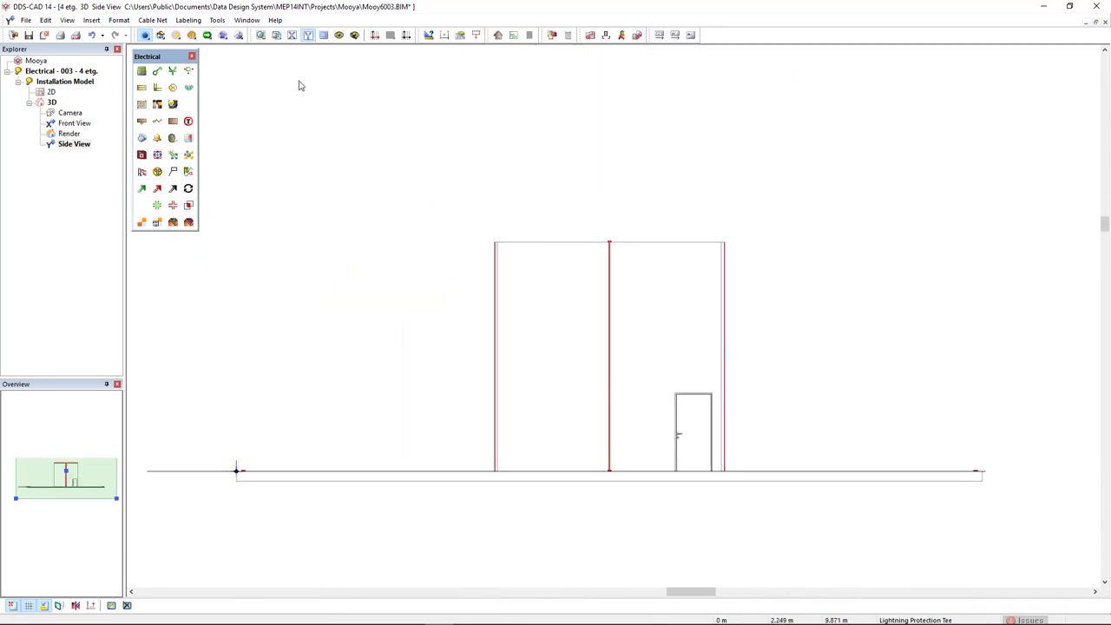
Examine the conductors rerouted over the small room in the 3D camera view, the 2D plan and the 3D render view
click(276, 38)
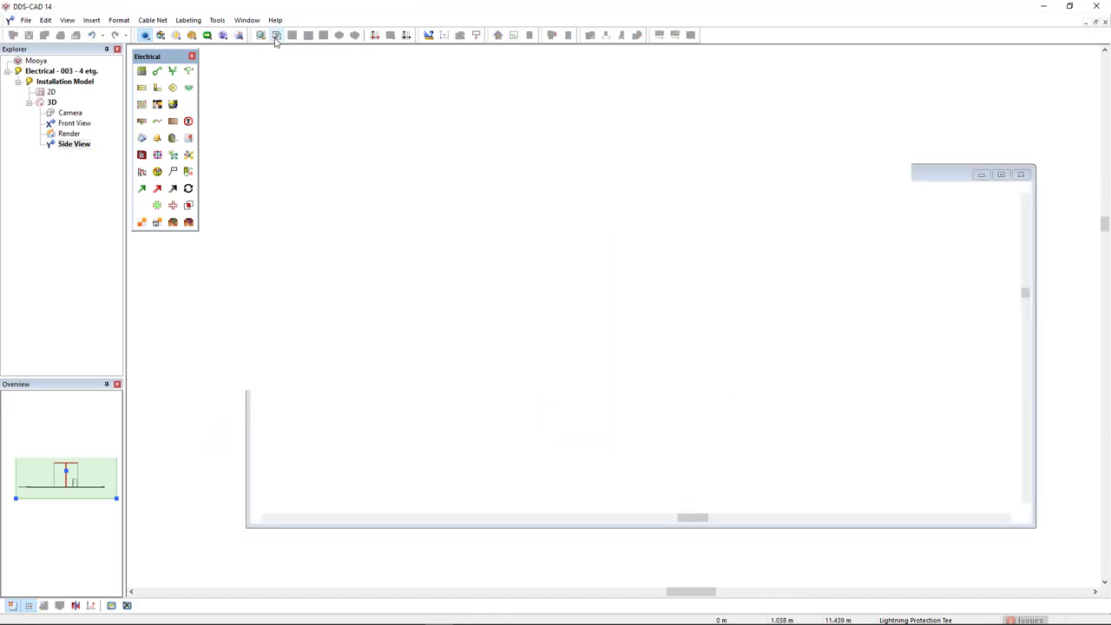
middle_drag(831, 256, 724, 364)
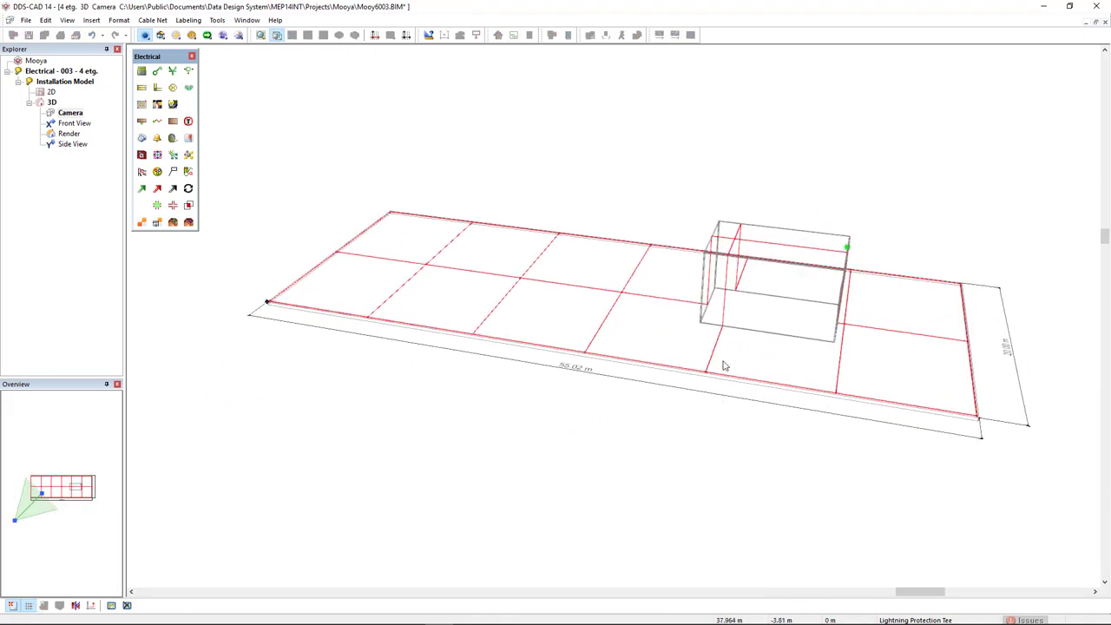
scroll(783, 283, up, 2)
mouse_move(784, 284)
mouse_down()
mouse_move(564, 278)
mouse_move(807, 288)
mouse_move(698, 317)
mouse_move(776, 318)
mouse_move(774, 344)
mouse_up()
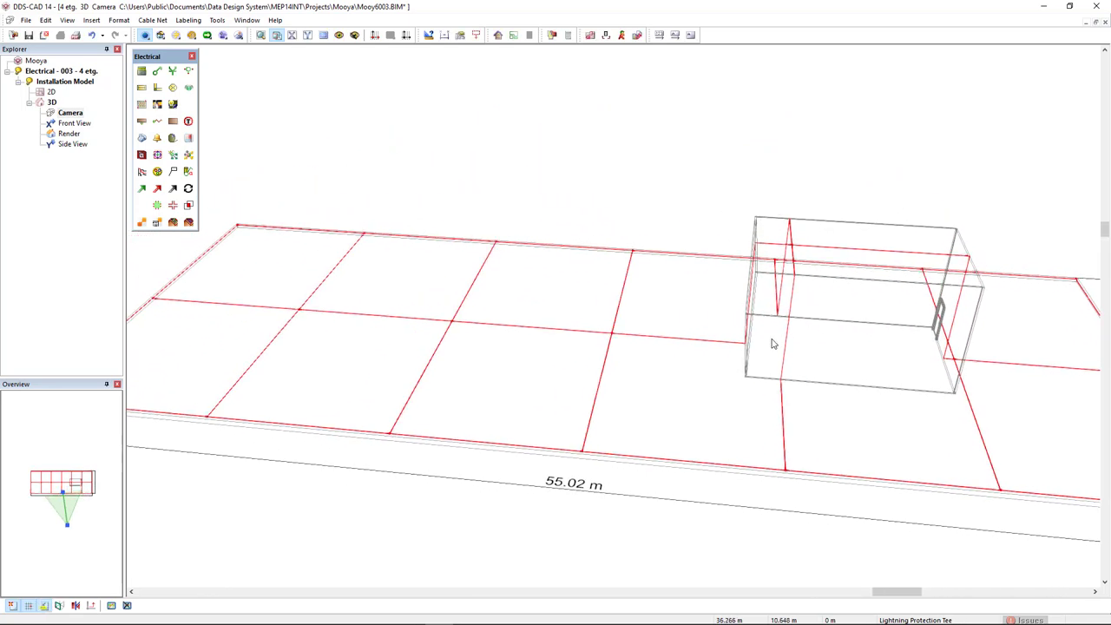
click(50, 92)
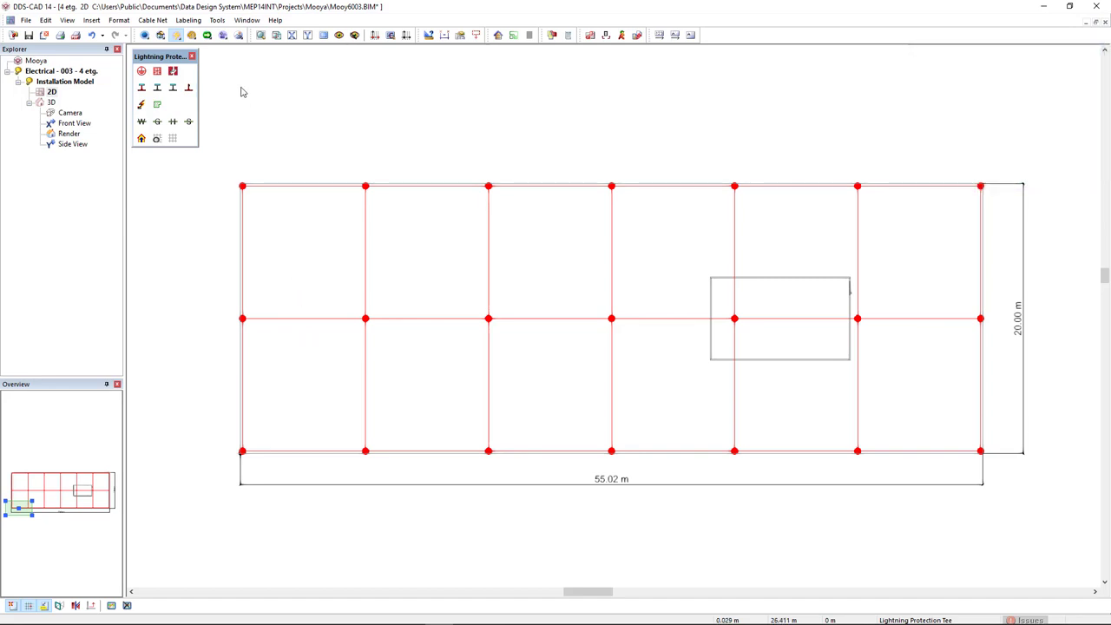
click(240, 35)
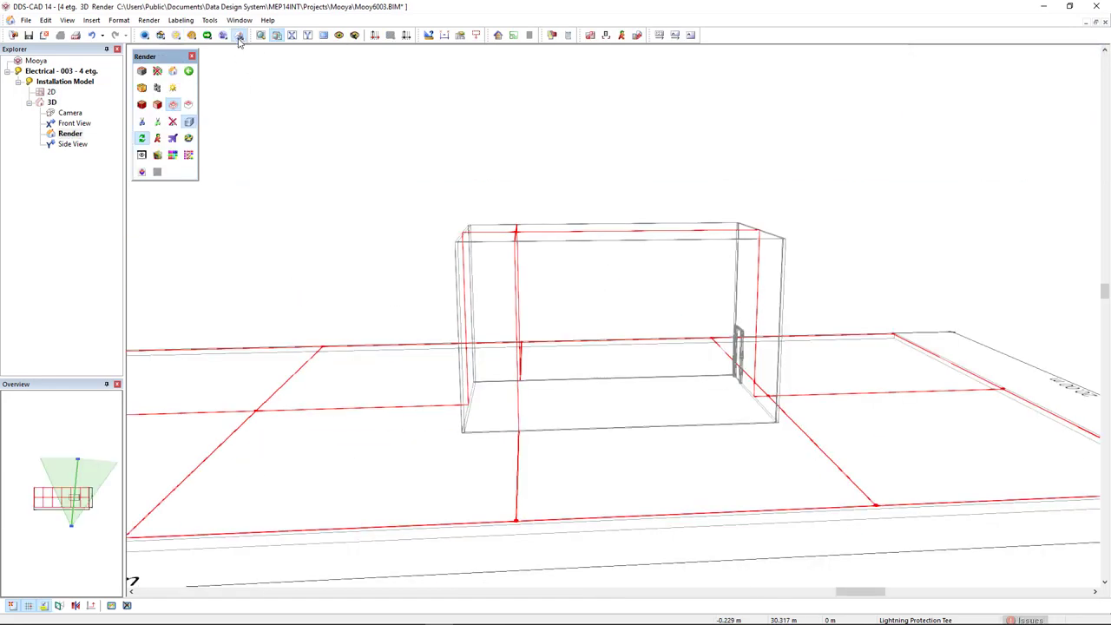
drag(385, 415, 373, 411)
middle_drag(382, 410, 528, 390)
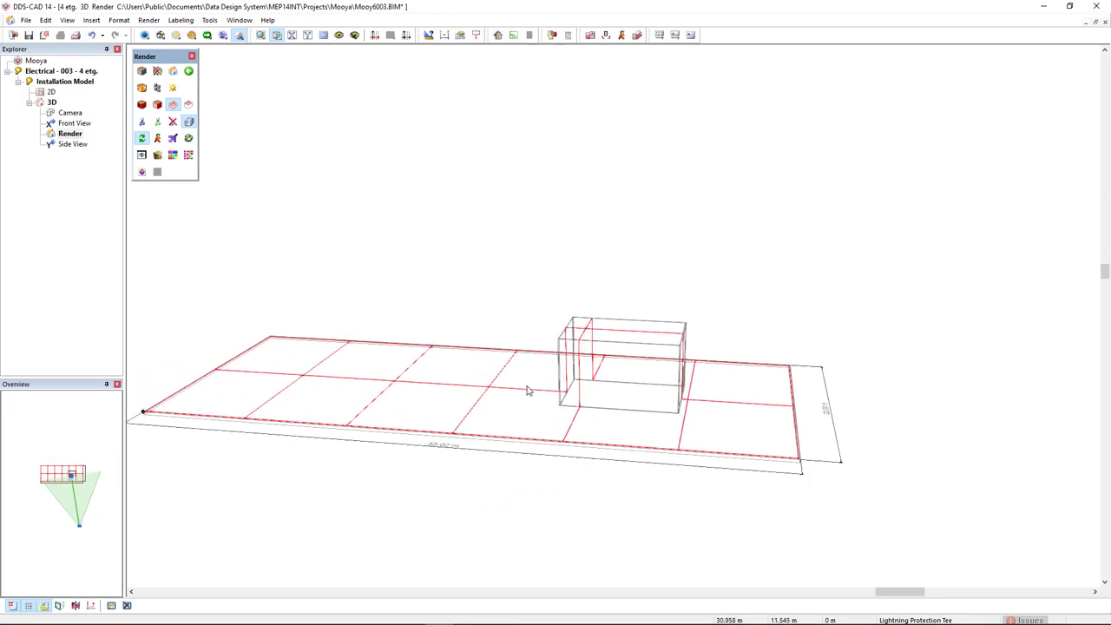
Show the ghost storeys 1 etg., 2 etg. and 3 etg. of the Electrical discipline in the 3D render view
mouse_move(528, 377)
mouse_down()
mouse_move(518, 405)
mouse_move(523, 387)
mouse_up()
middle_drag(522, 388, 542, 359)
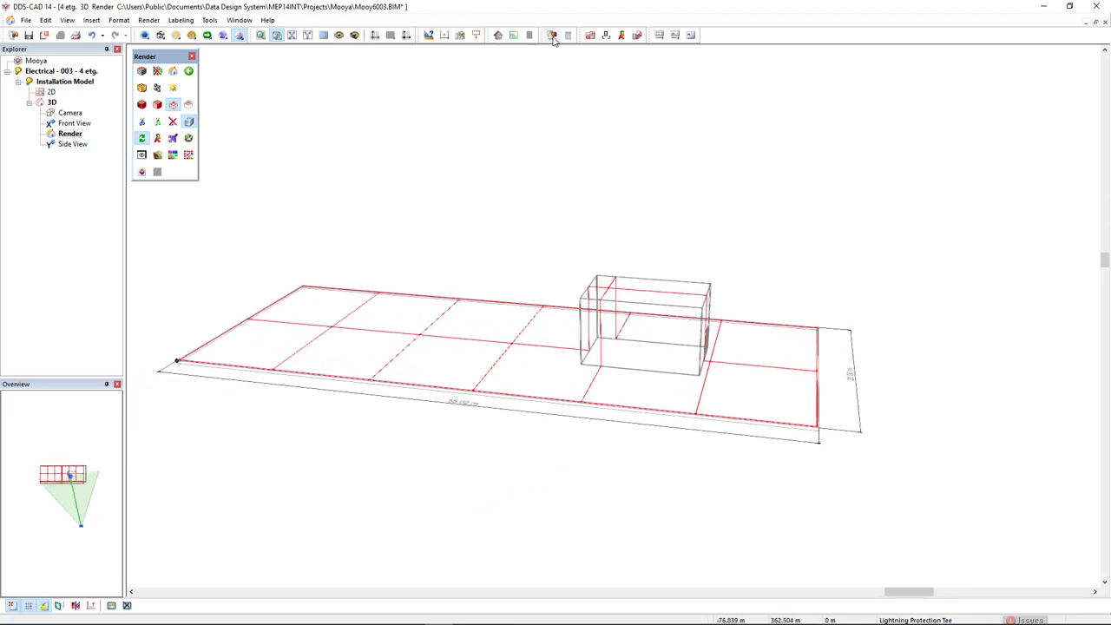
click(552, 36)
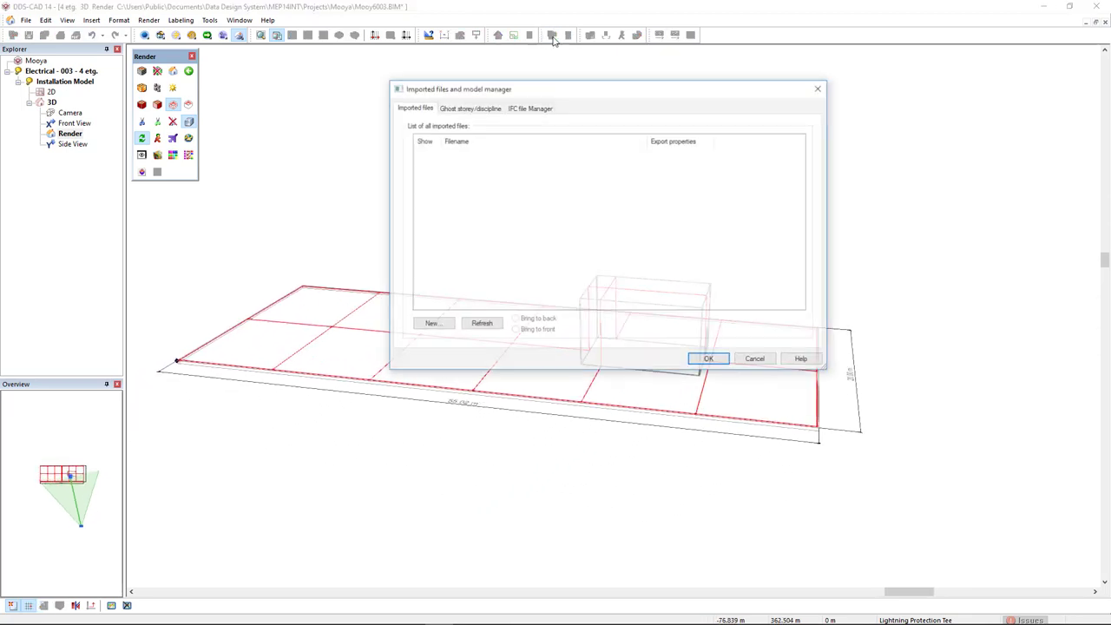
click(477, 108)
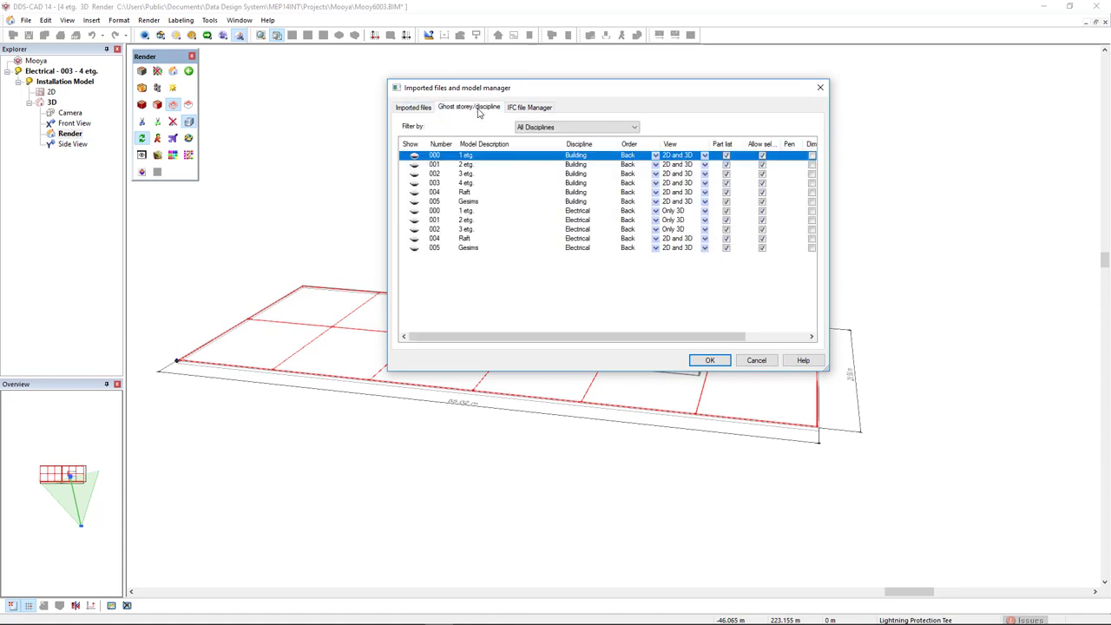
click(466, 211)
shift+click(467, 230)
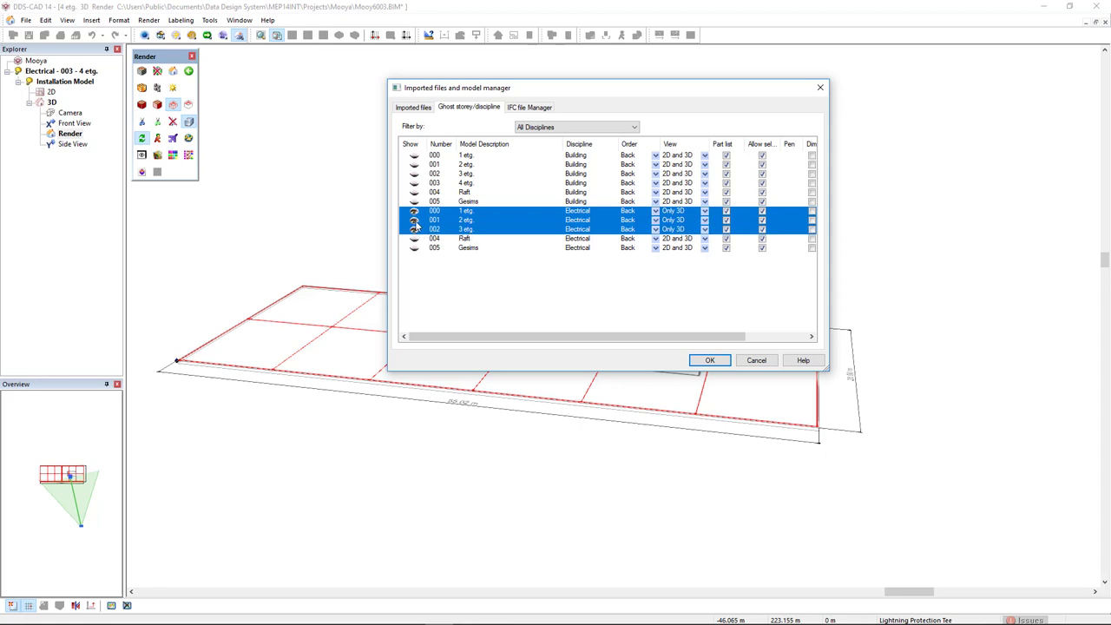
click(709, 360)
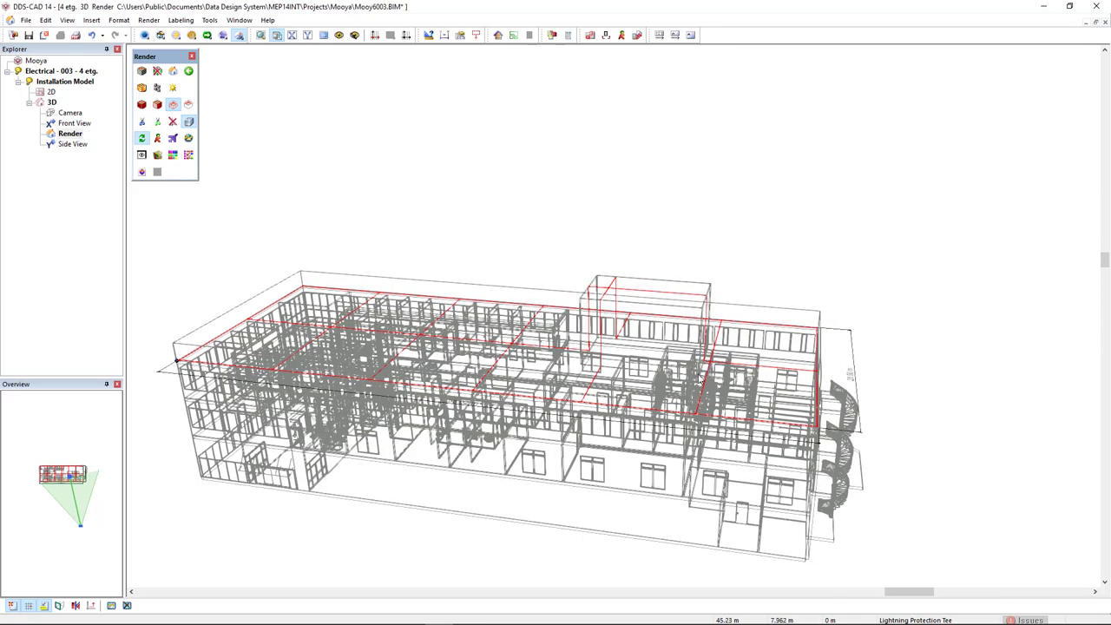
Read the absolute height of the building's ground-level corner near the spiral staircase in the render view
middle_drag(722, 533, 602, 434)
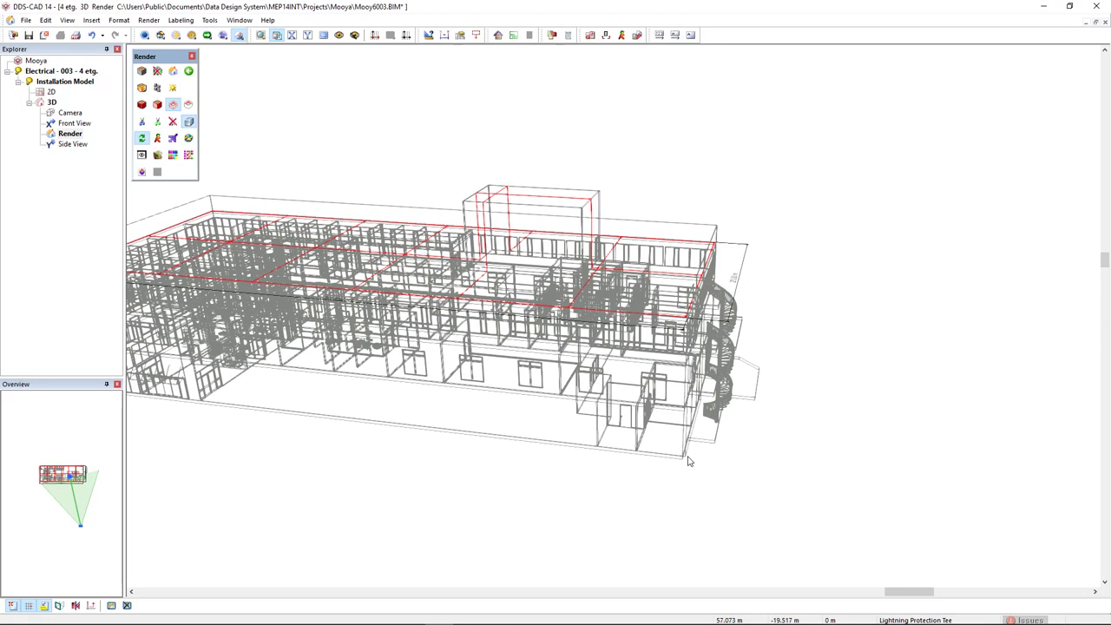
scroll(685, 468, up, 3)
scroll(681, 426, up, 2)
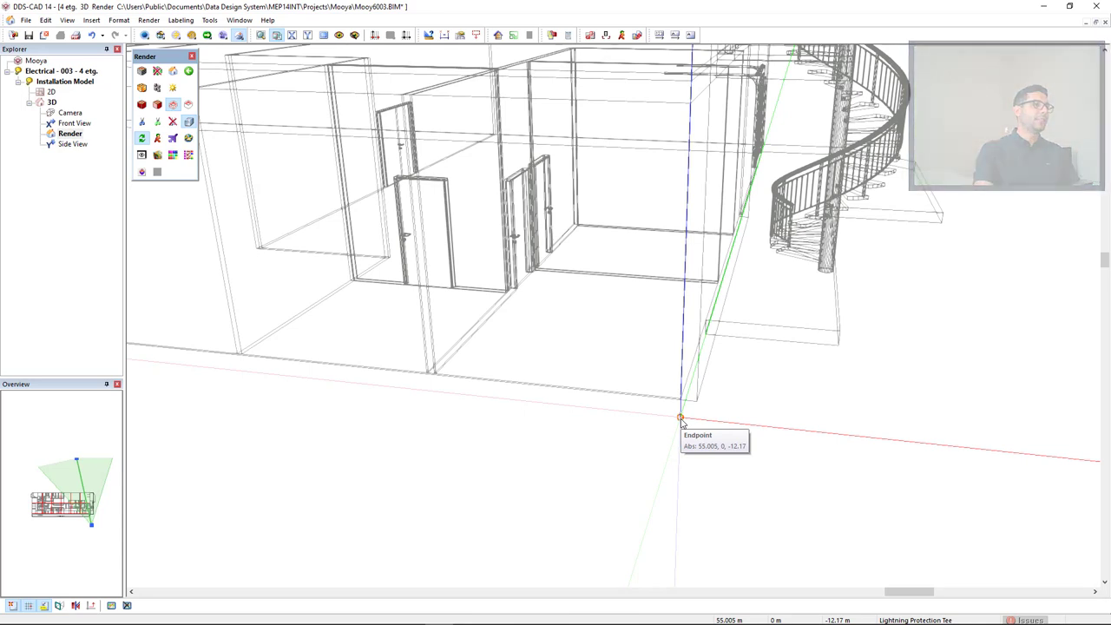
Start a conductor in the 2D plan from the lower-left corner binding post, using Circular conductor 8 mm galvanised steel
click(50, 92)
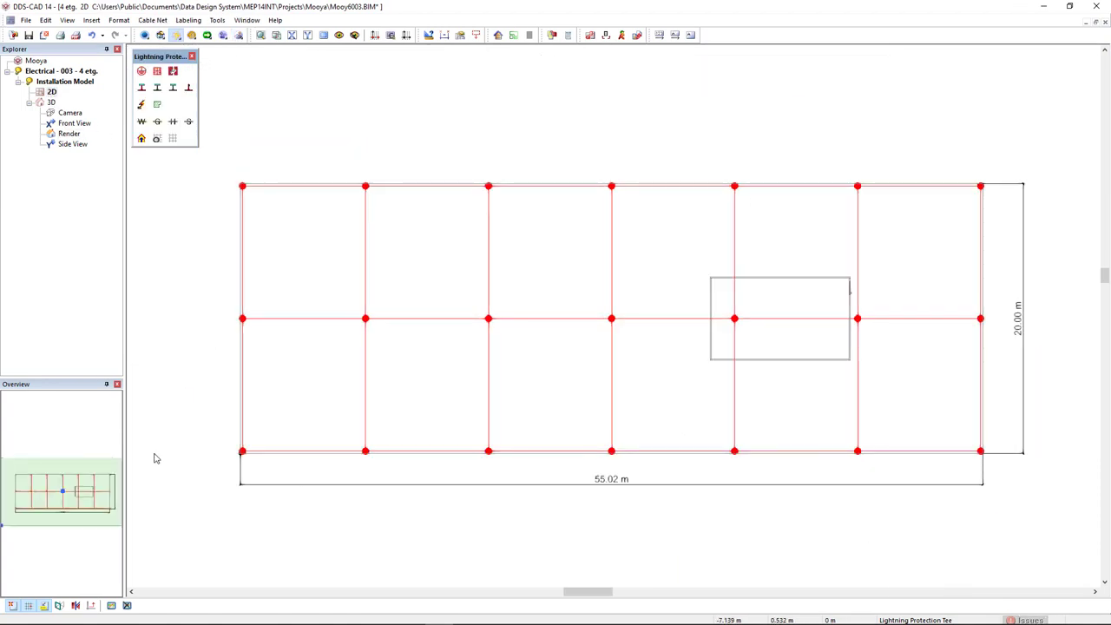
scroll(228, 467, up, 5)
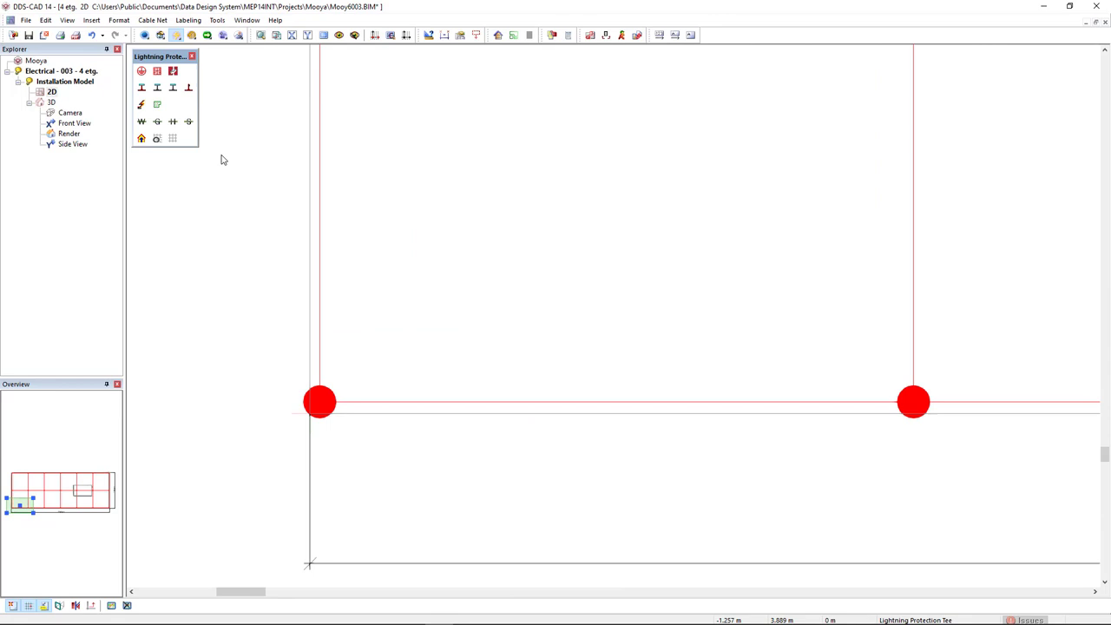
click(142, 88)
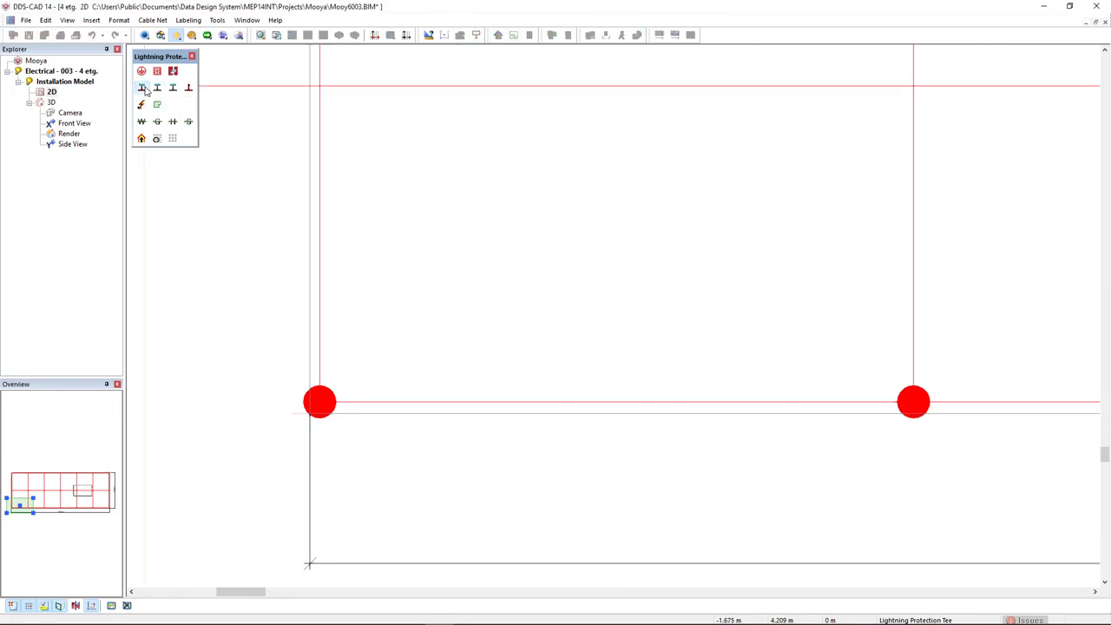
click(322, 405)
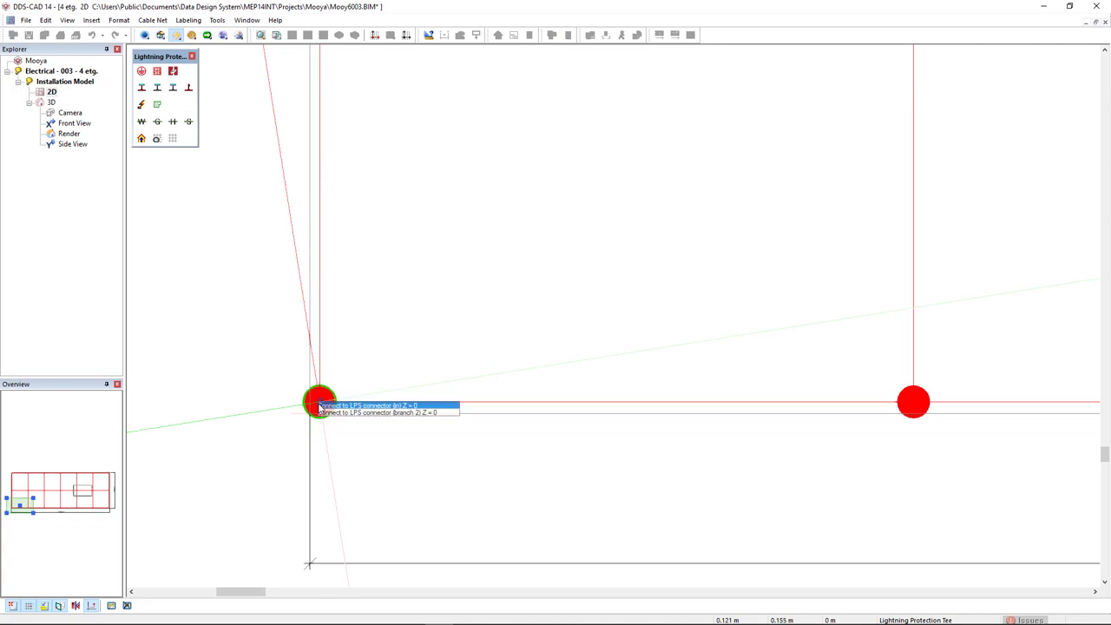
click(322, 404)
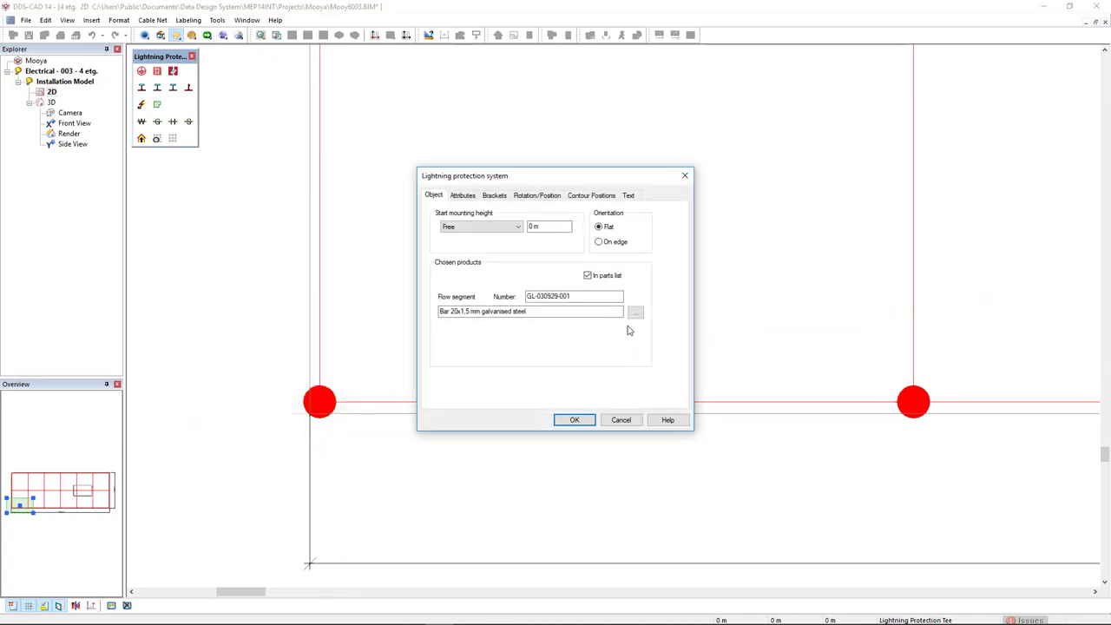
click(637, 313)
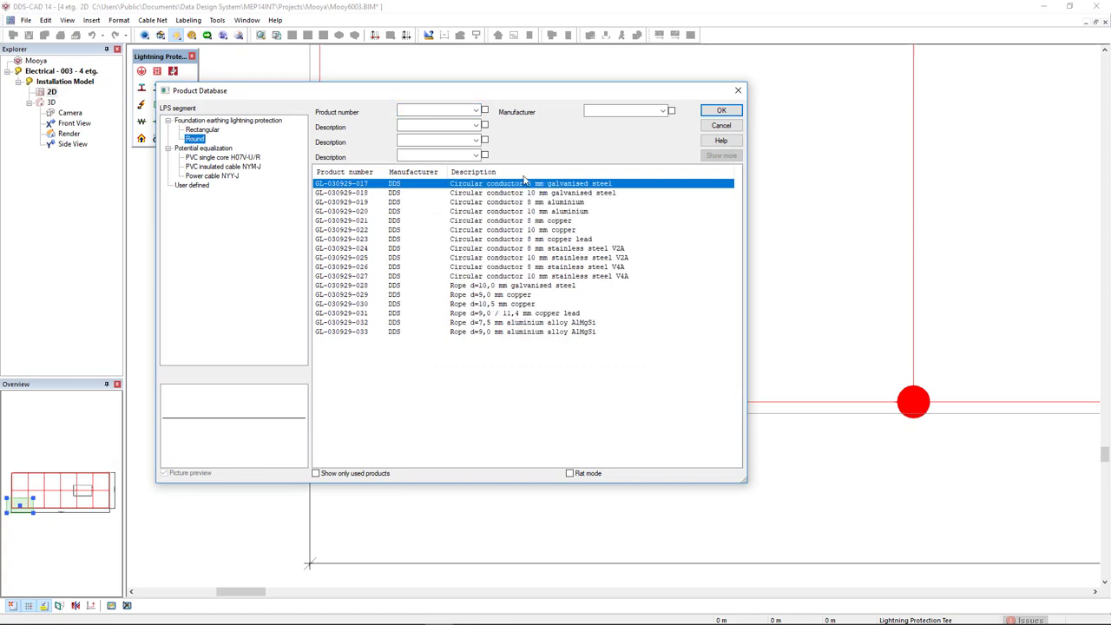
click(721, 112)
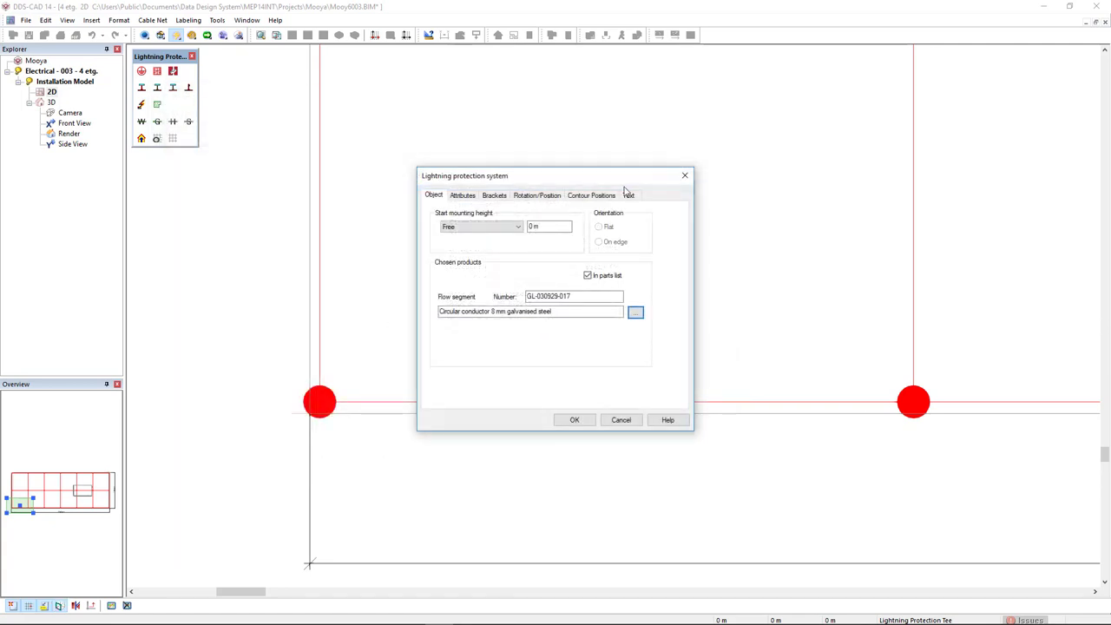
click(566, 421)
Route the conductor straight out past the building outline and drop it to an absolute Z position of -12.5 m
scroll(318, 438, up, 3)
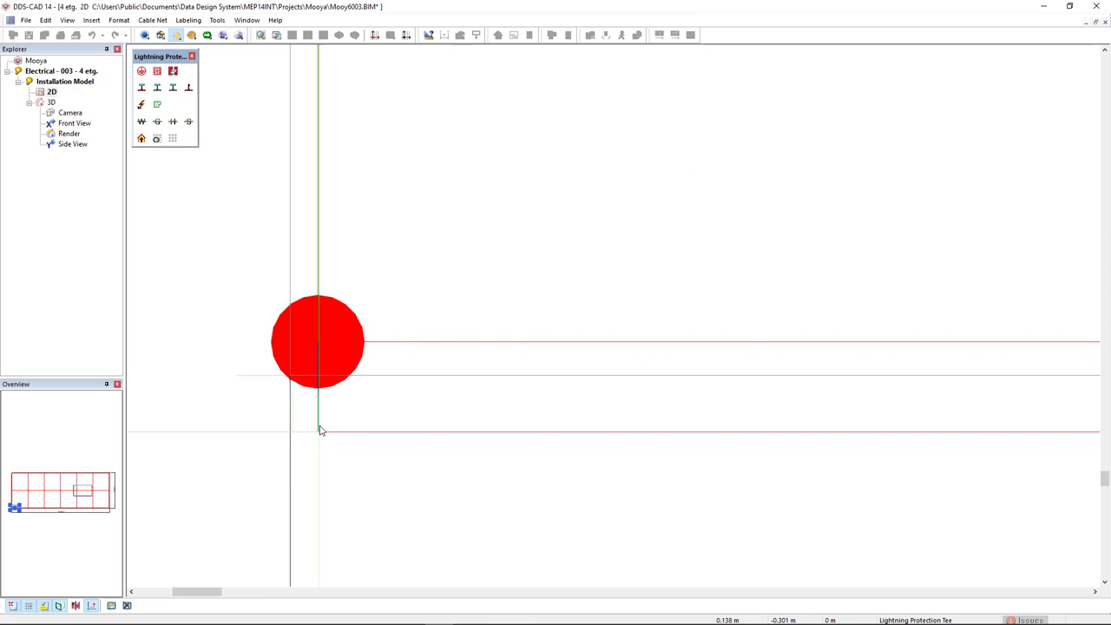
click(319, 407)
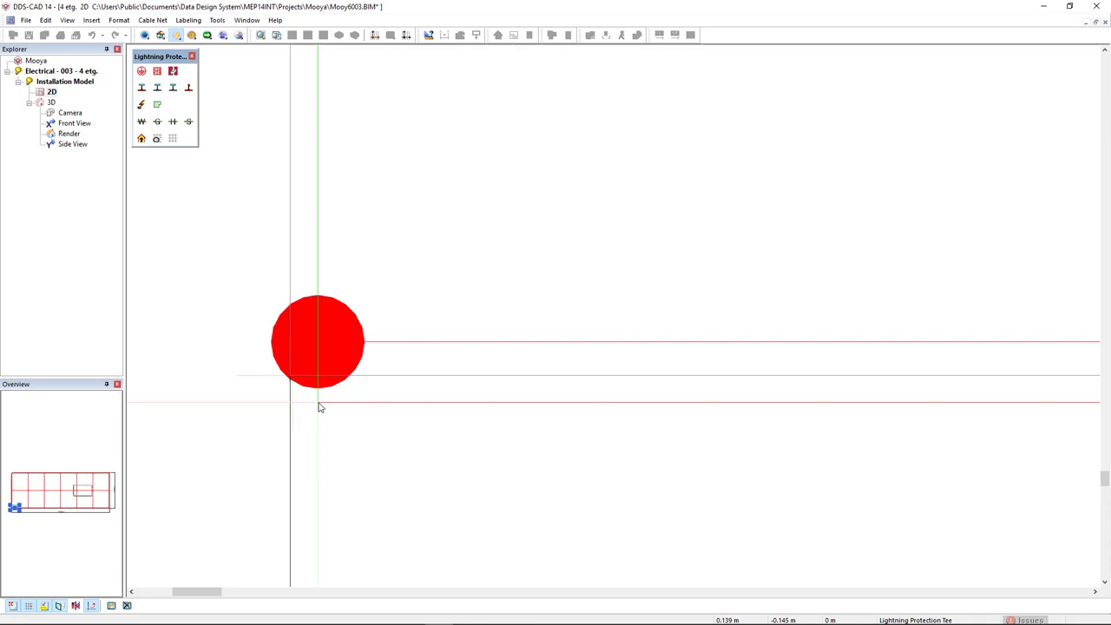
click(320, 407)
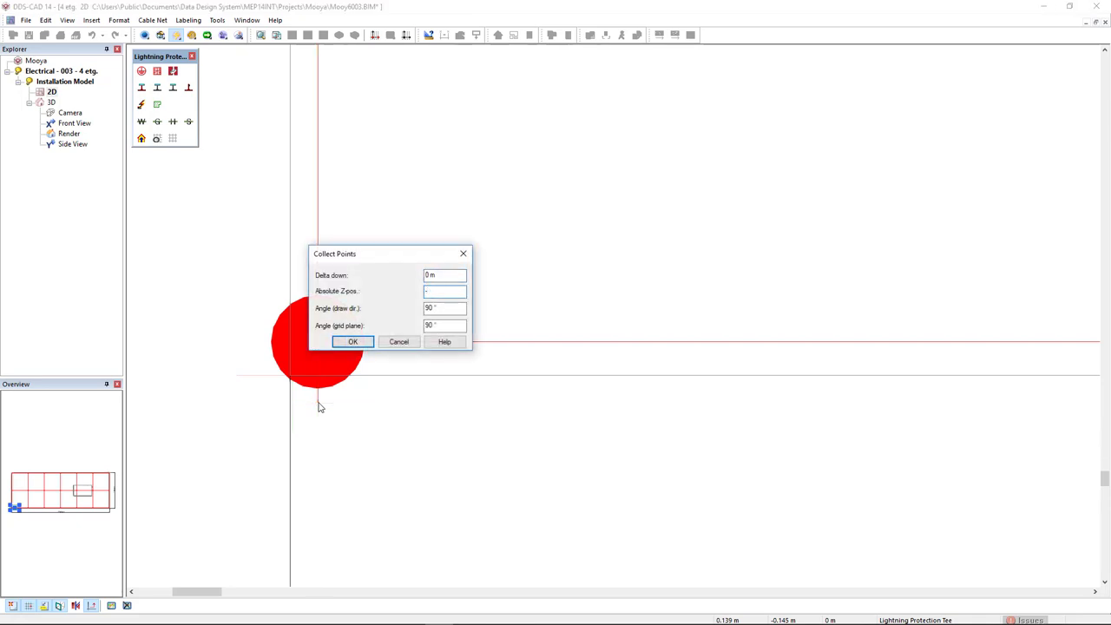
text(-1)
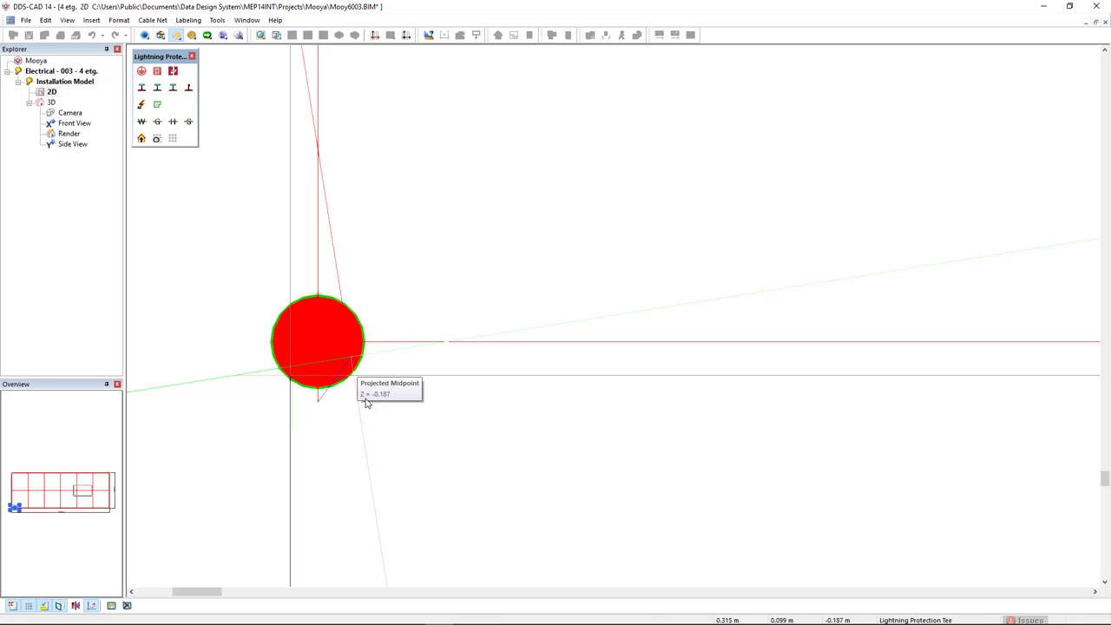
End the down conductor with the product Earth bar cross earth bar tube earth bar l=2,0 m
right_click(375, 457)
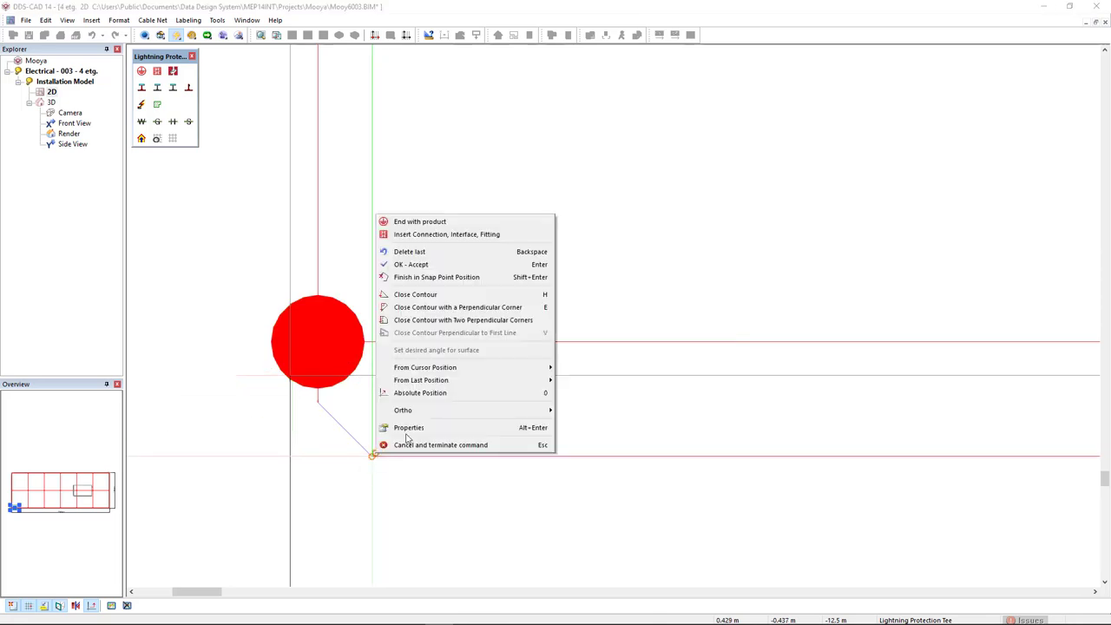
click(419, 222)
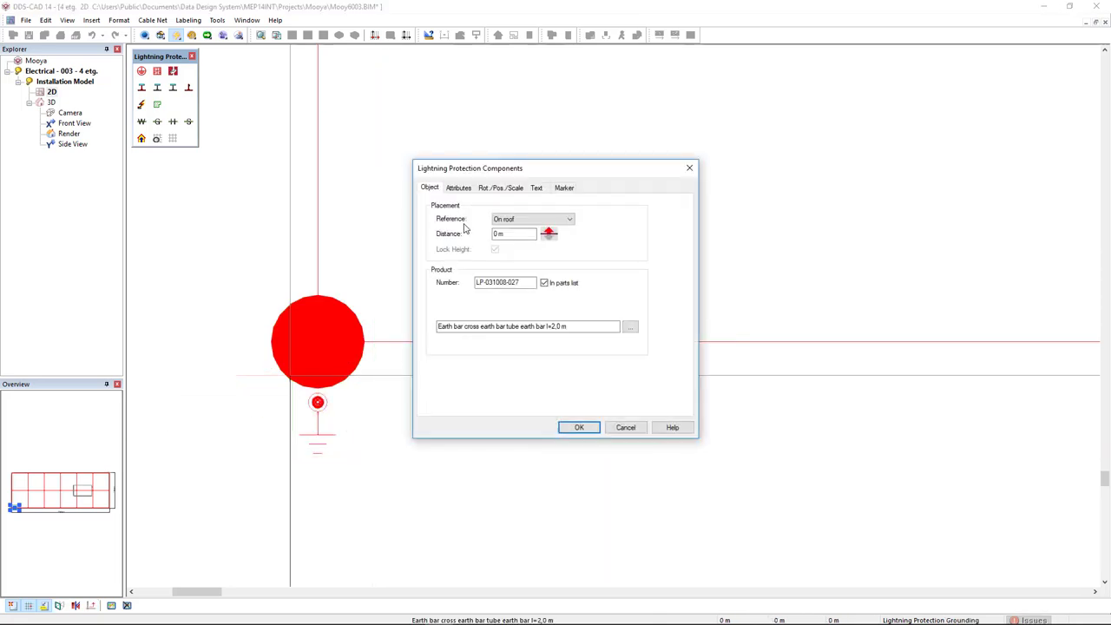
click(630, 327)
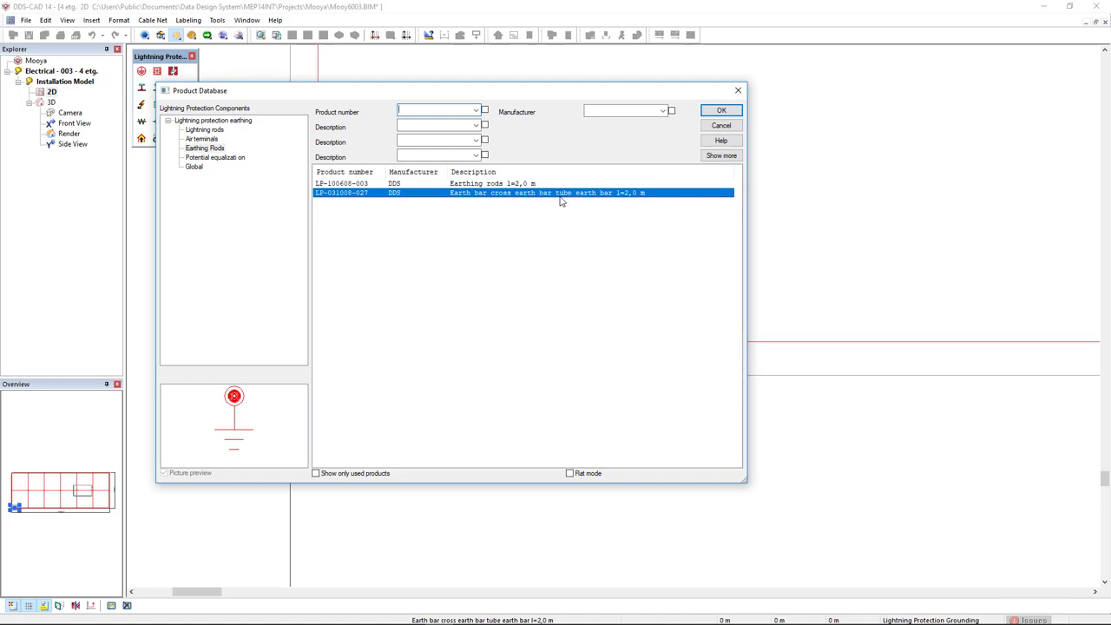
click(721, 110)
click(578, 427)
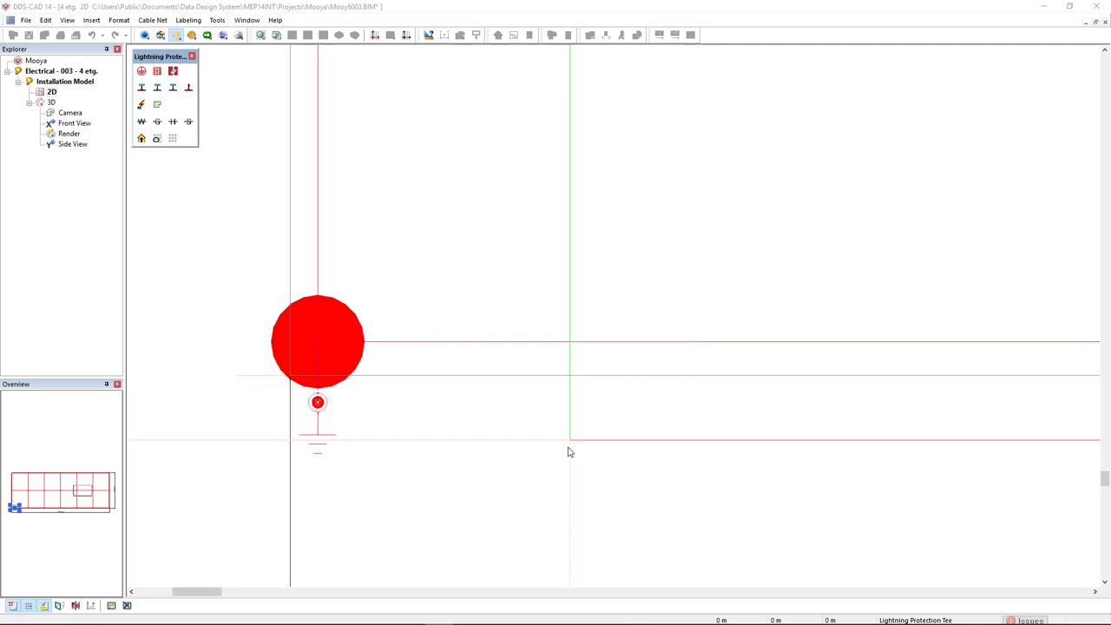
key(Escape)
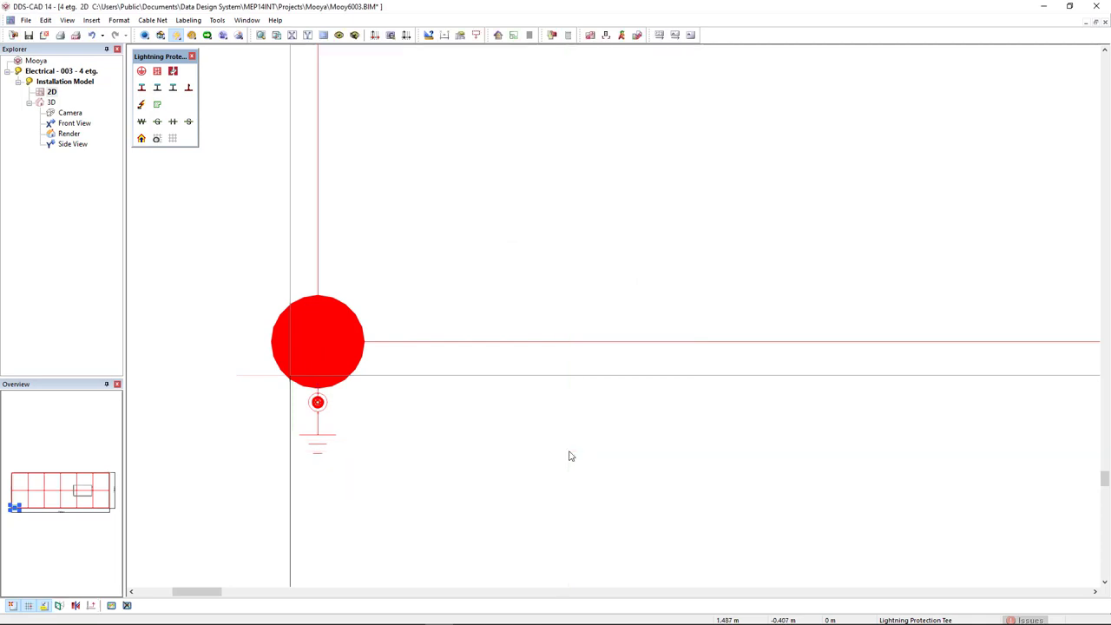
Copy the down conductor with its earth bar to the second, third and fourth posts along the plan's lower edge
click(328, 408)
scroll(380, 436, down, 3)
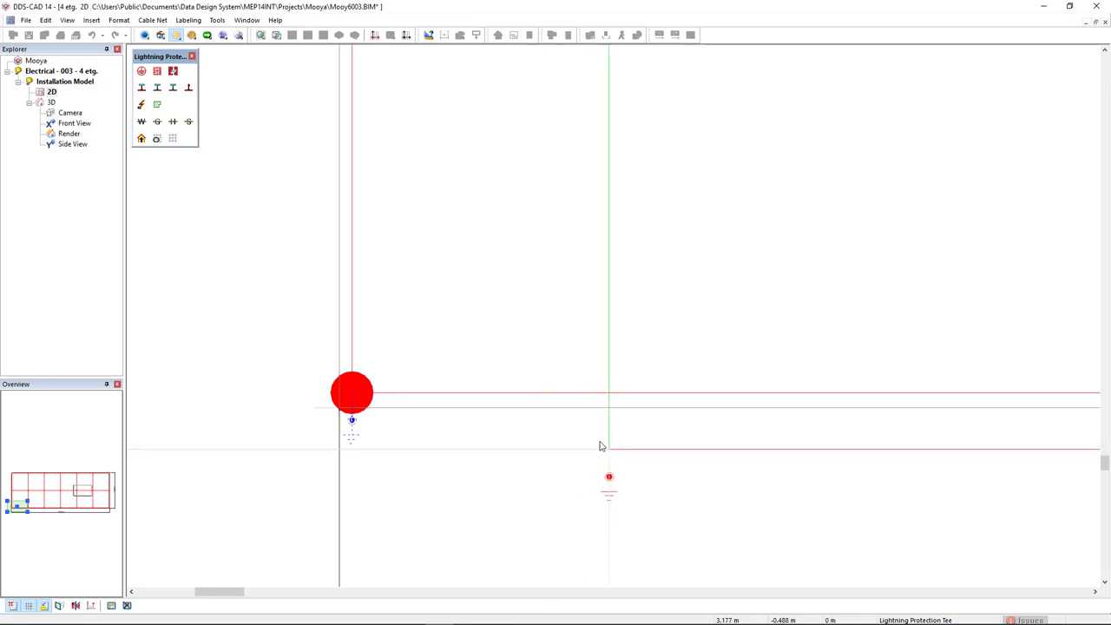
mouse_move(645, 437)
middle_down()
mouse_move(550, 406)
mouse_move(252, 408)
middle_up()
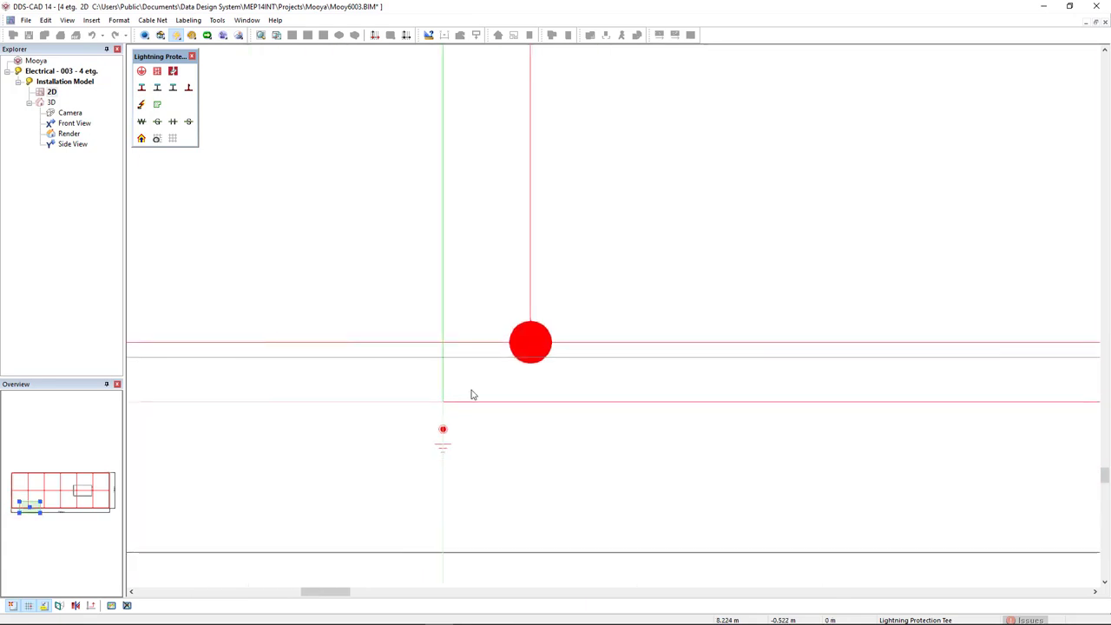
click(532, 343)
scroll(525, 395, down, 3)
scroll(521, 389, up, 3)
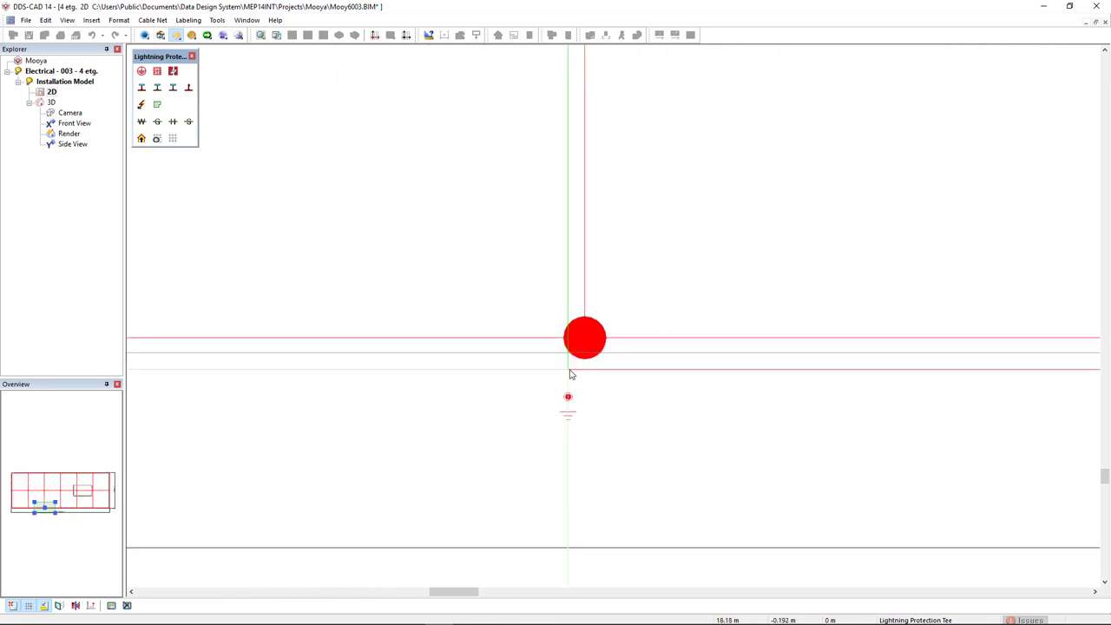
scroll(612, 402, down, 3)
scroll(506, 343, up, 3)
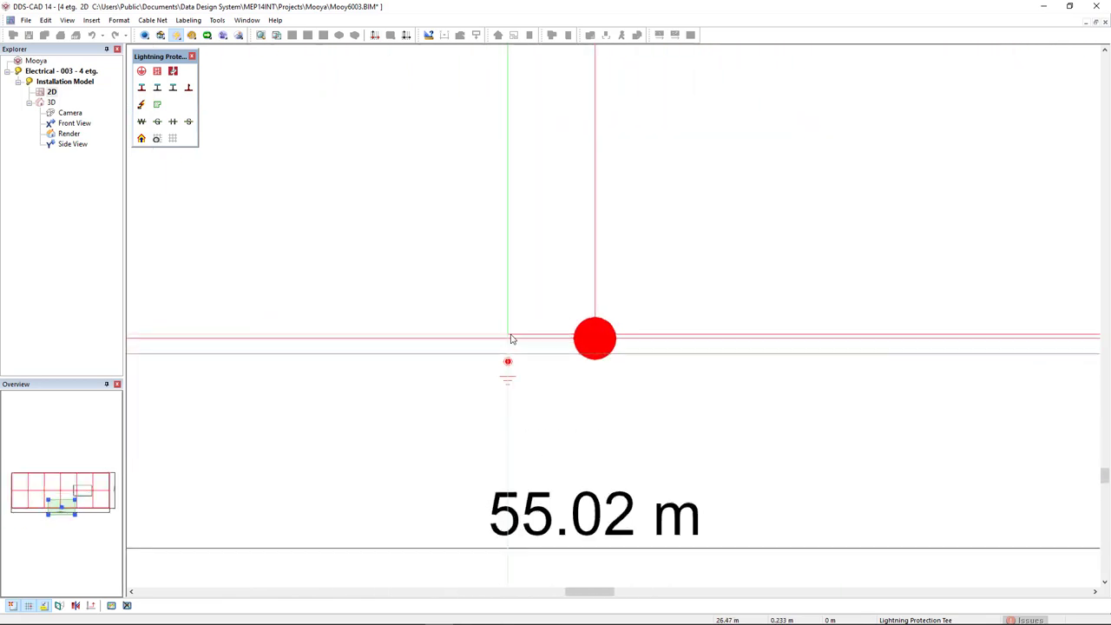
scroll(595, 340, down, 3)
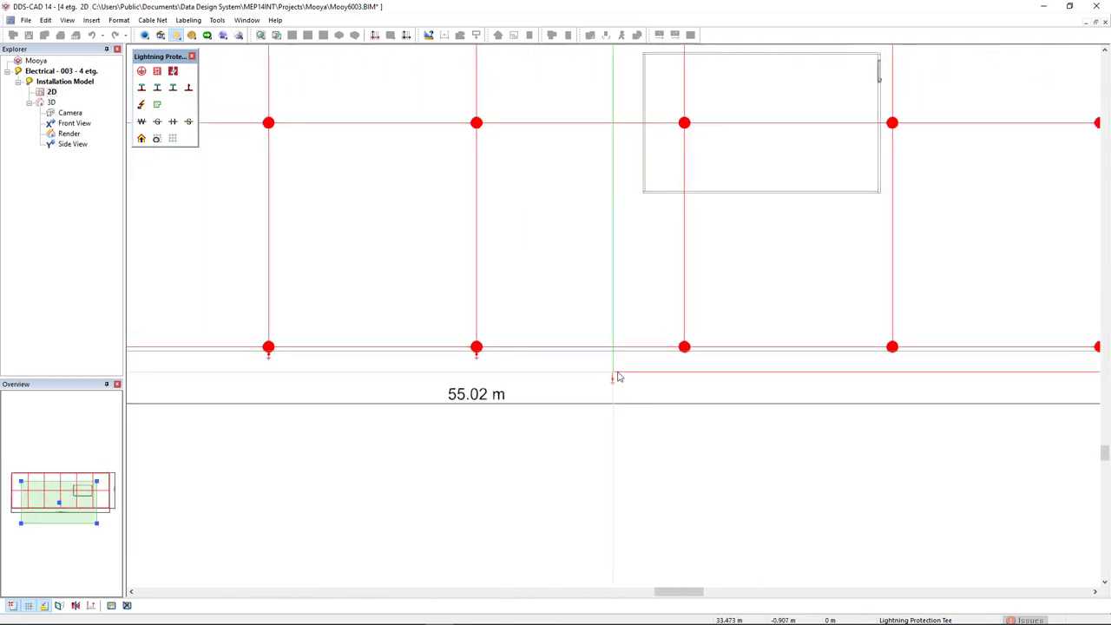
Copy the down conductor with its earth bar to the last three posts of the lower edge, including the corner
scroll(617, 374, up, 3)
click(669, 298)
scroll(717, 402, down, 3)
scroll(545, 316, up, 3)
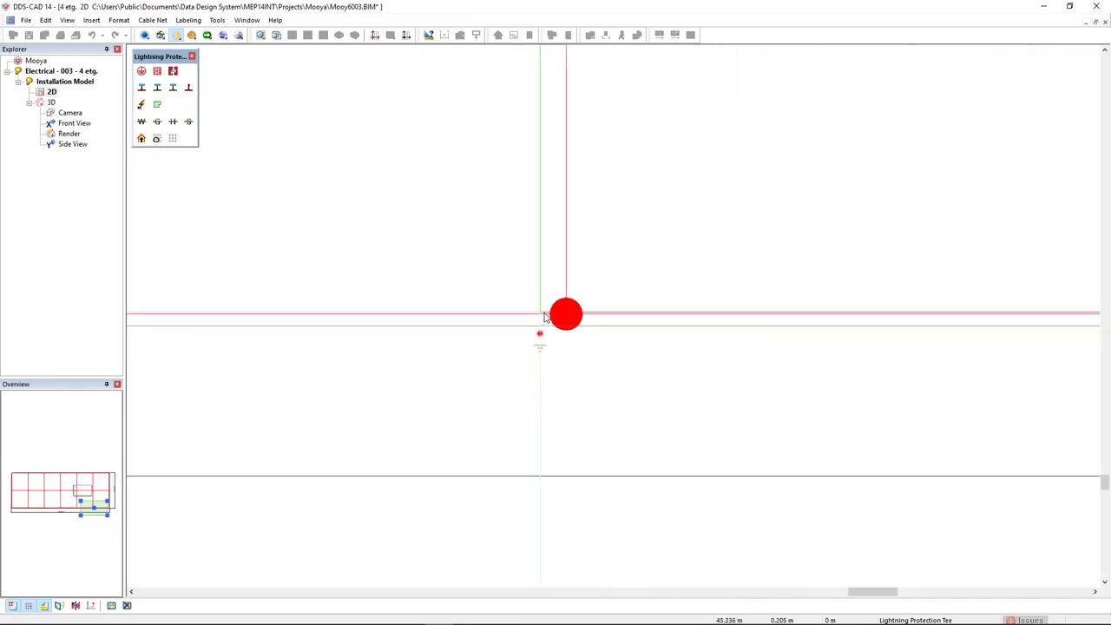
click(573, 315)
scroll(771, 400, down, 3)
scroll(683, 268, up, 3)
Place copies of the down conductor, rotated to face outward, at the right edge's middle post and the upper-right corner post
scroll(688, 272, down, 3)
scroll(652, 129, up, 4)
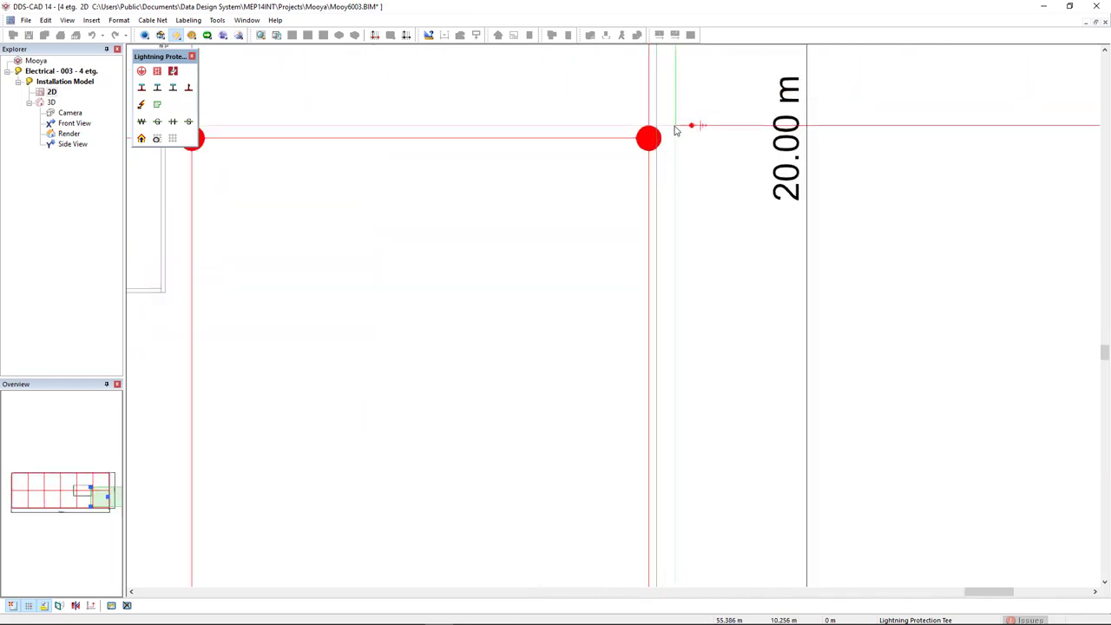
scroll(620, 216, down, 1)
scroll(613, 218, up, 3)
scroll(559, 199, down, 4)
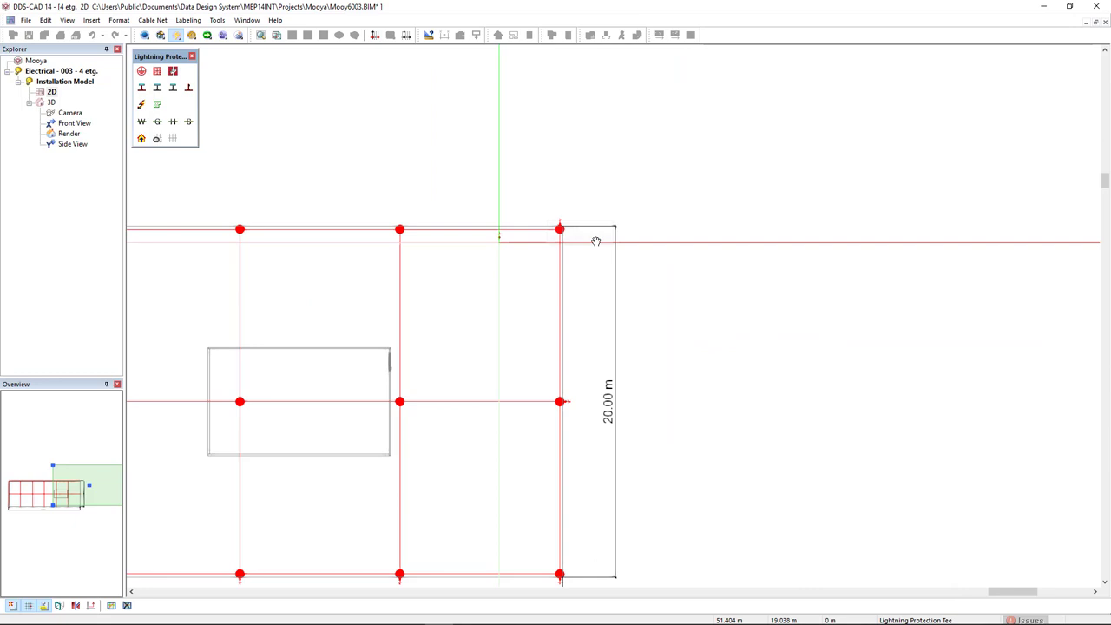
Copy the outward-facing down conductor and earth bar to the intermediate posts along the plan's upper edge
scroll(499, 235, up, 4)
scroll(608, 235, up, 1)
scroll(429, 273, down, 3)
scroll(379, 238, up, 3)
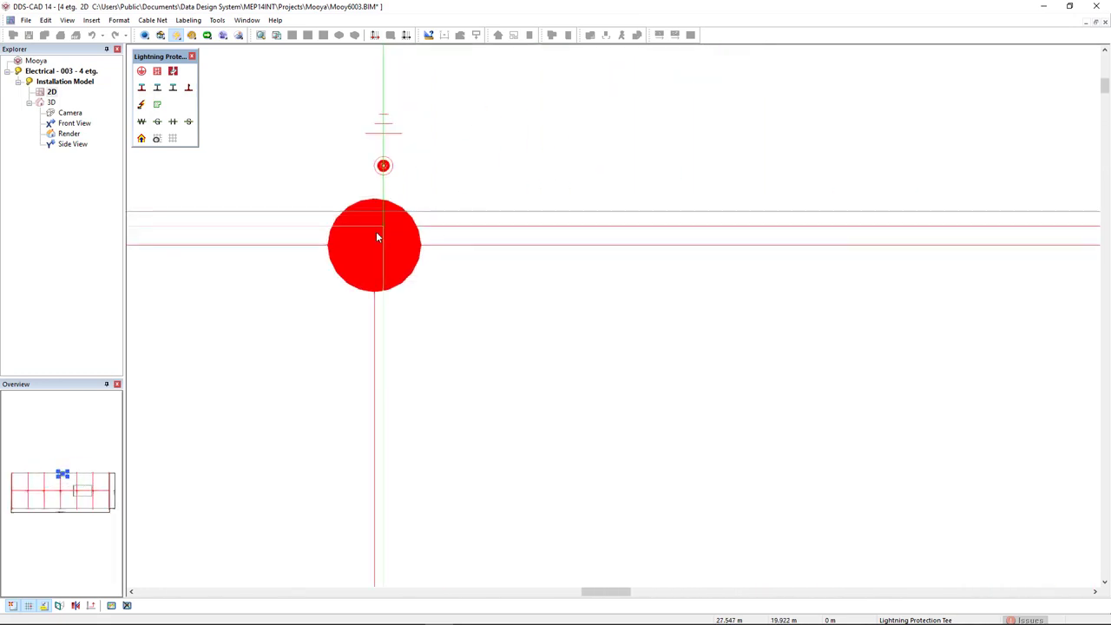
scroll(709, 278, down, 3)
scroll(700, 305, up, 3)
scroll(701, 305, down, 3)
scroll(610, 276, up, 3)
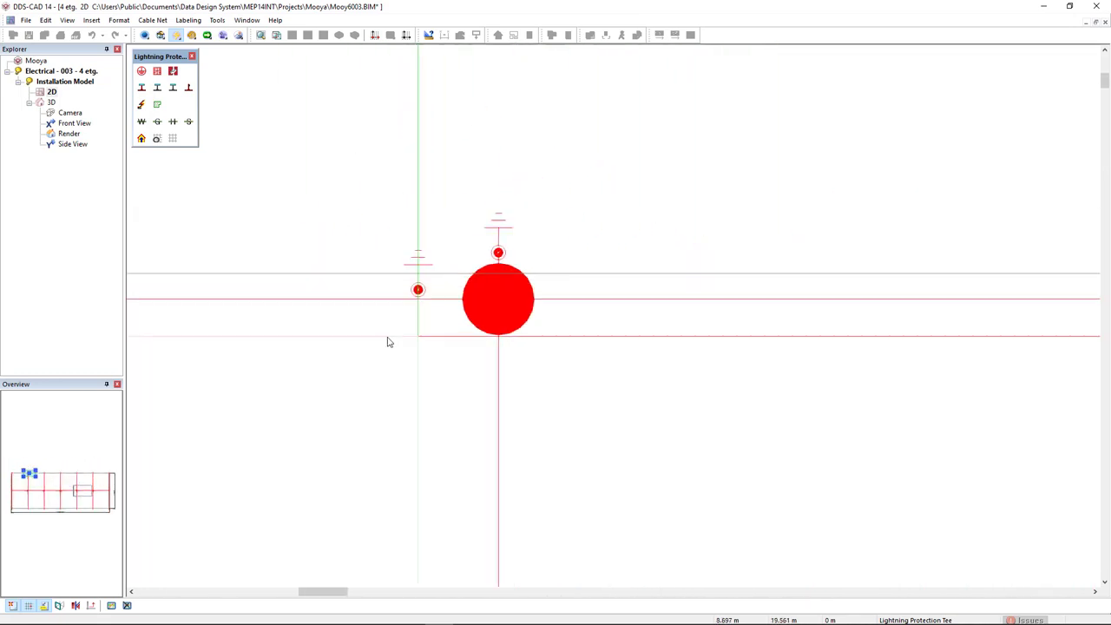
Place the last down conductor copies at the upper-left corner post and, rotated outward, the left edge's middle post
scroll(387, 342, down, 4)
scroll(404, 385, up, 5)
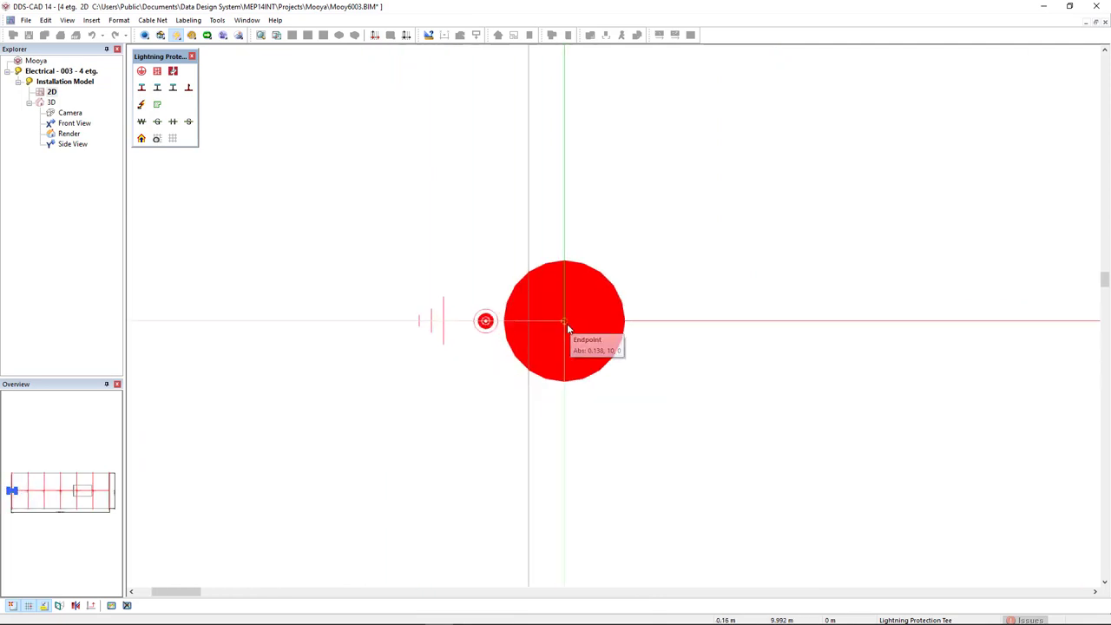
scroll(405, 402, down, 6)
middle_drag(536, 397, 449, 380)
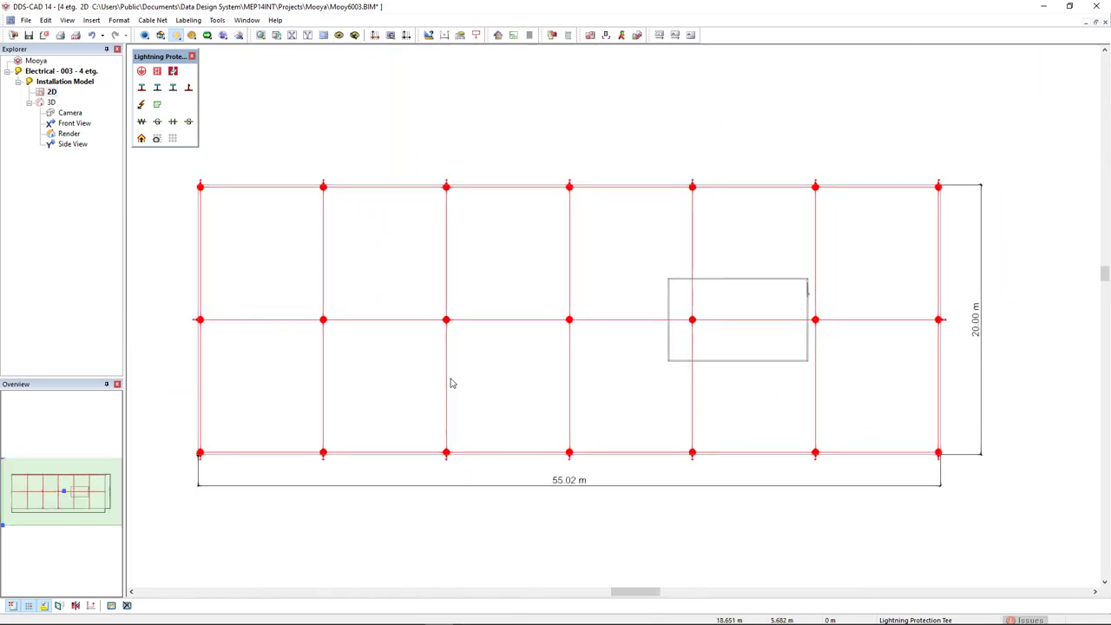
Examine the down conductors and earth bars around the whole building in the 3D render view
click(238, 35)
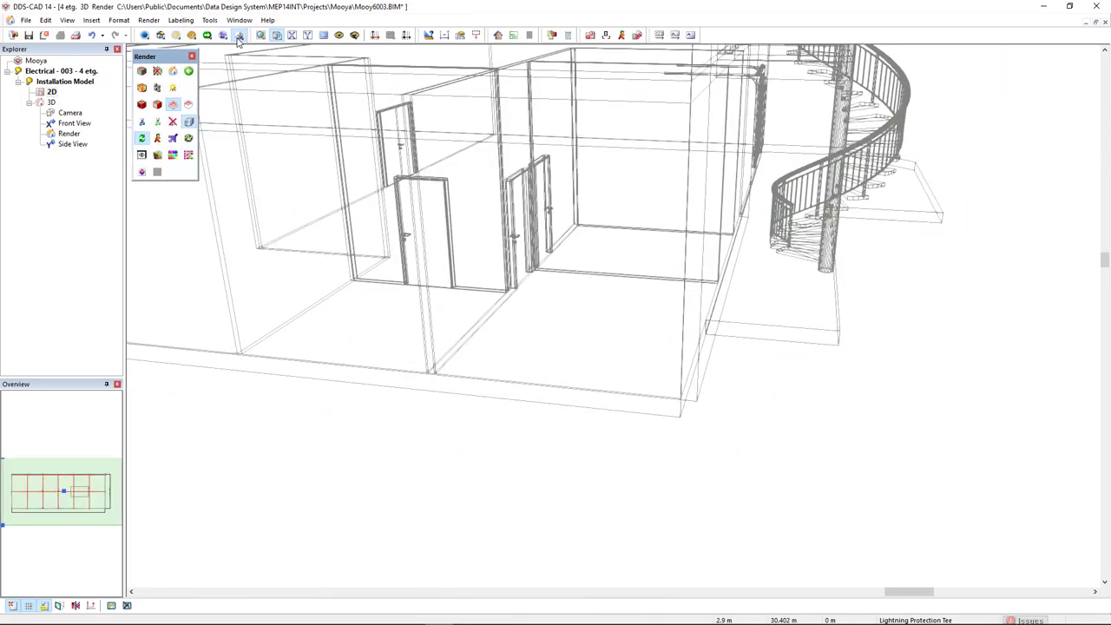
scroll(469, 450, down, 5)
middle_drag(484, 429, 693, 520)
drag(571, 451, 464, 453)
middle_drag(463, 453, 526, 431)
scroll(524, 432, down, 1)
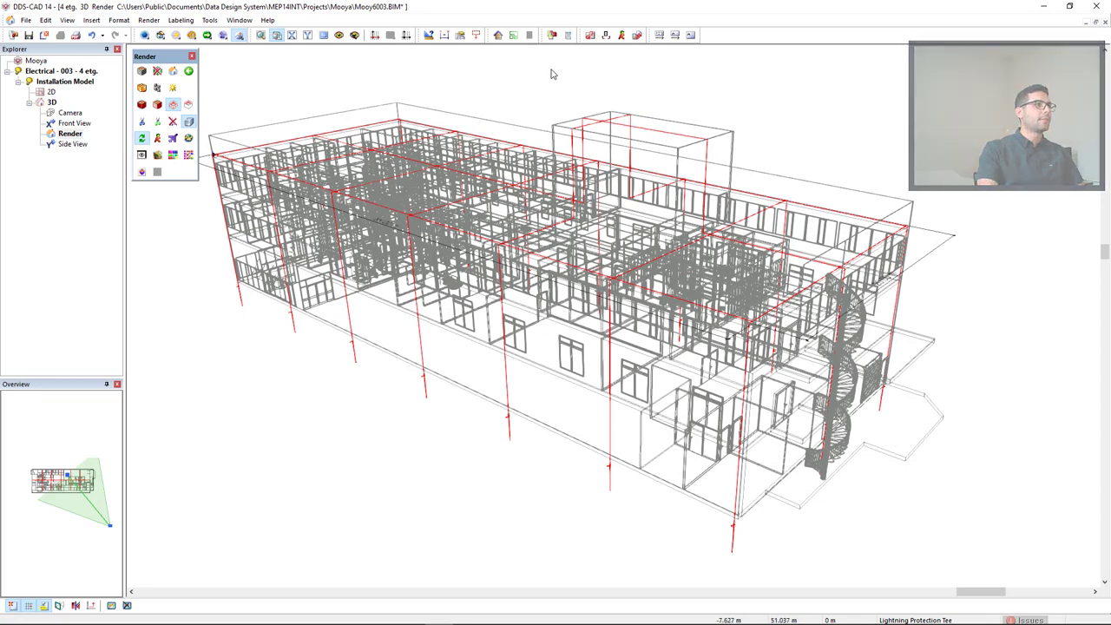
Generate the project's parts list to review the lightning protection products
click(568, 36)
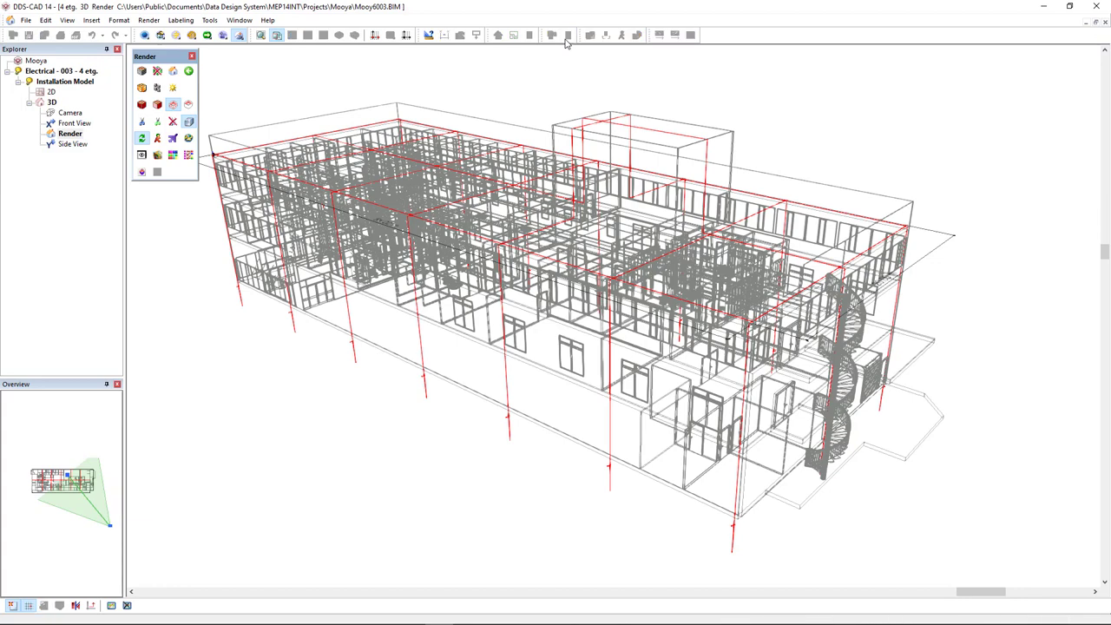
drag(237, 157, 535, 84)
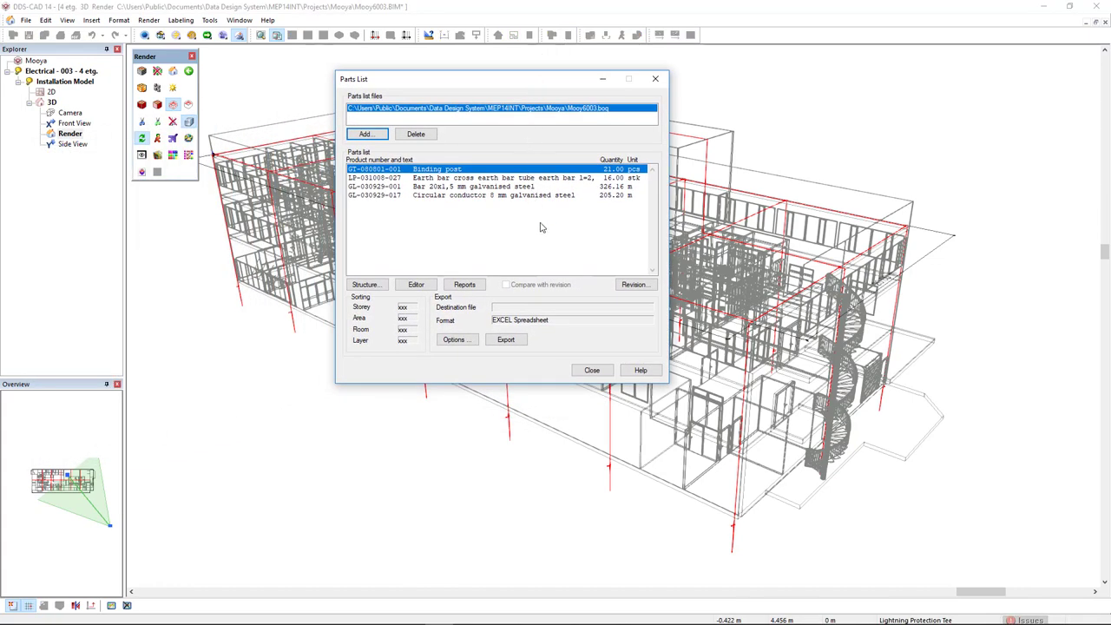